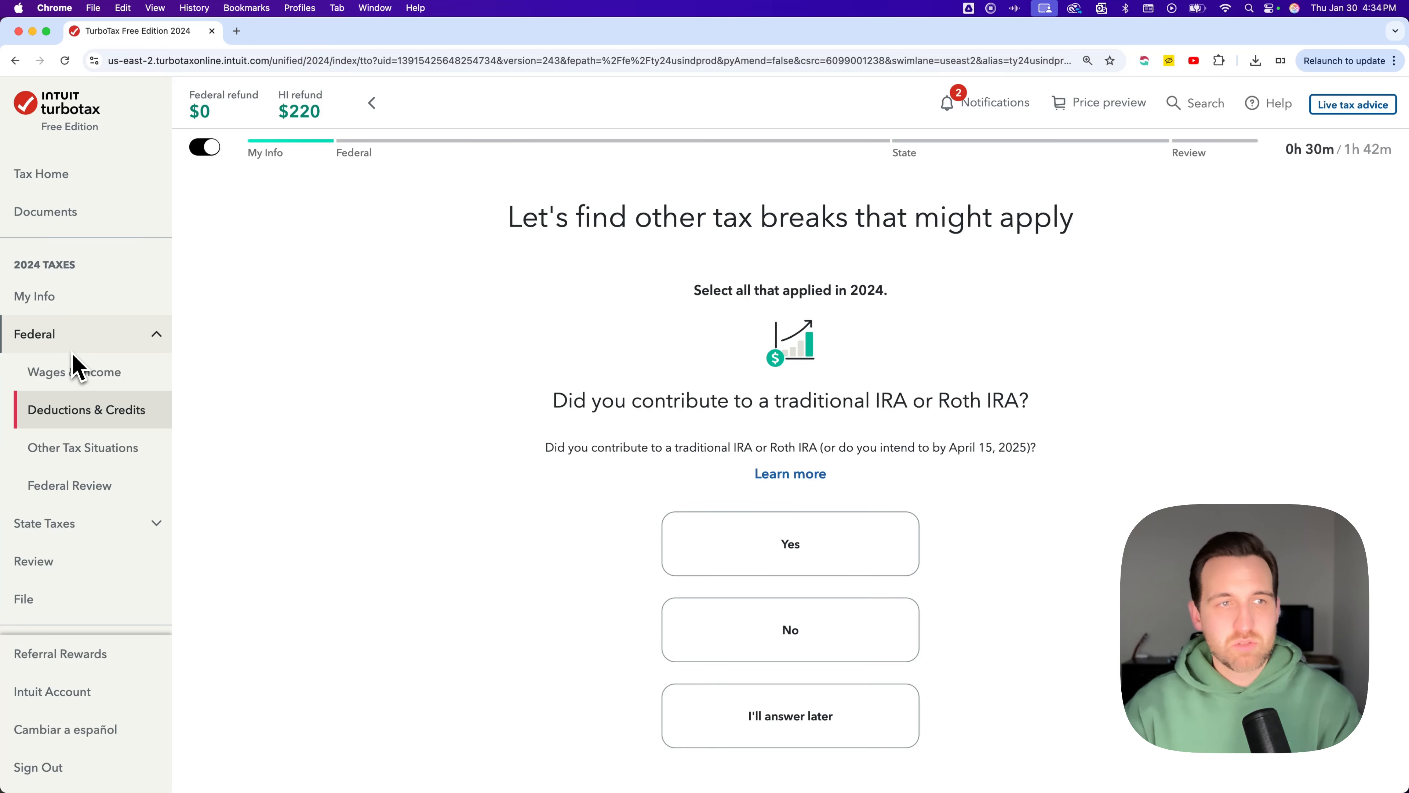
Open the personal profile and review the address and phone details, continuing back without changes
click(73, 304)
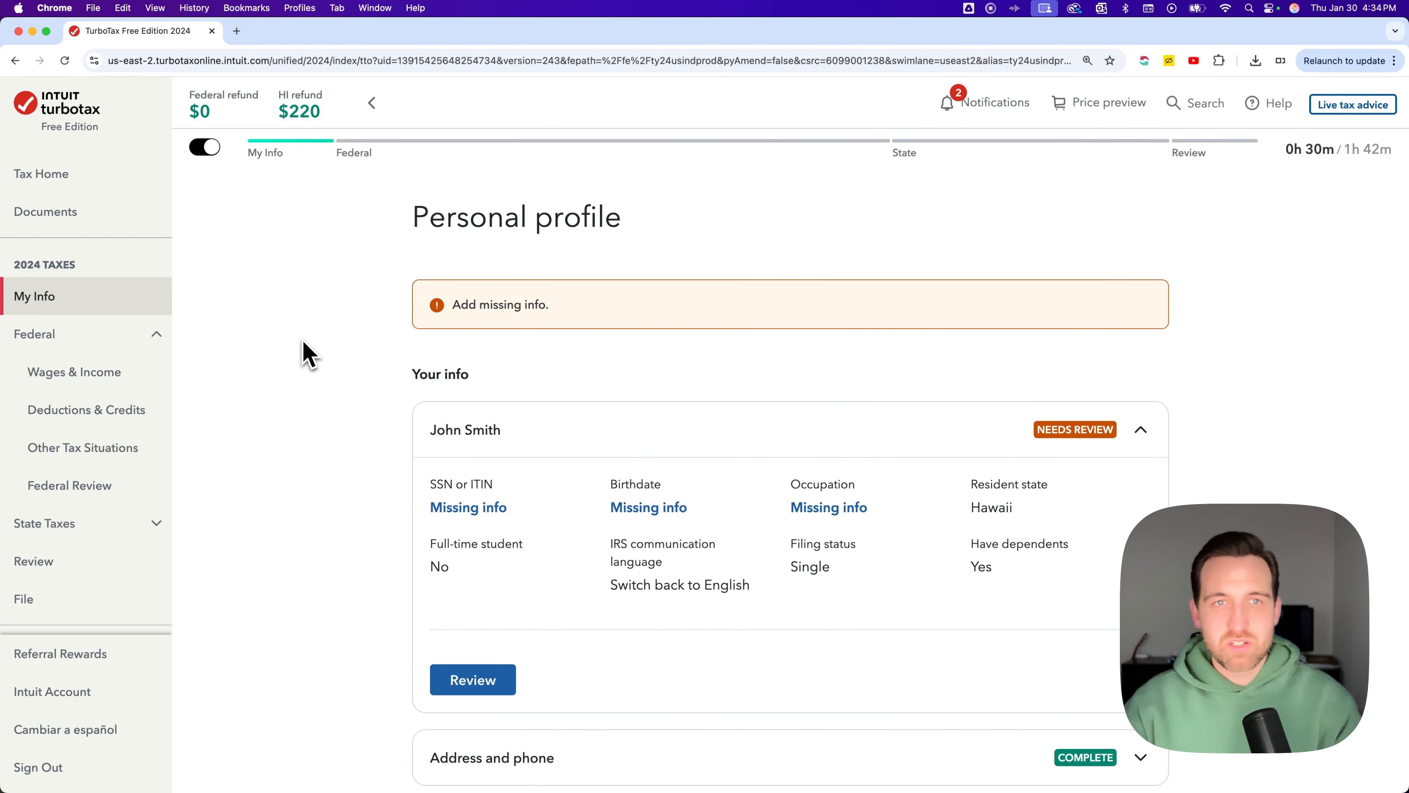
scroll(312, 361, down, 1)
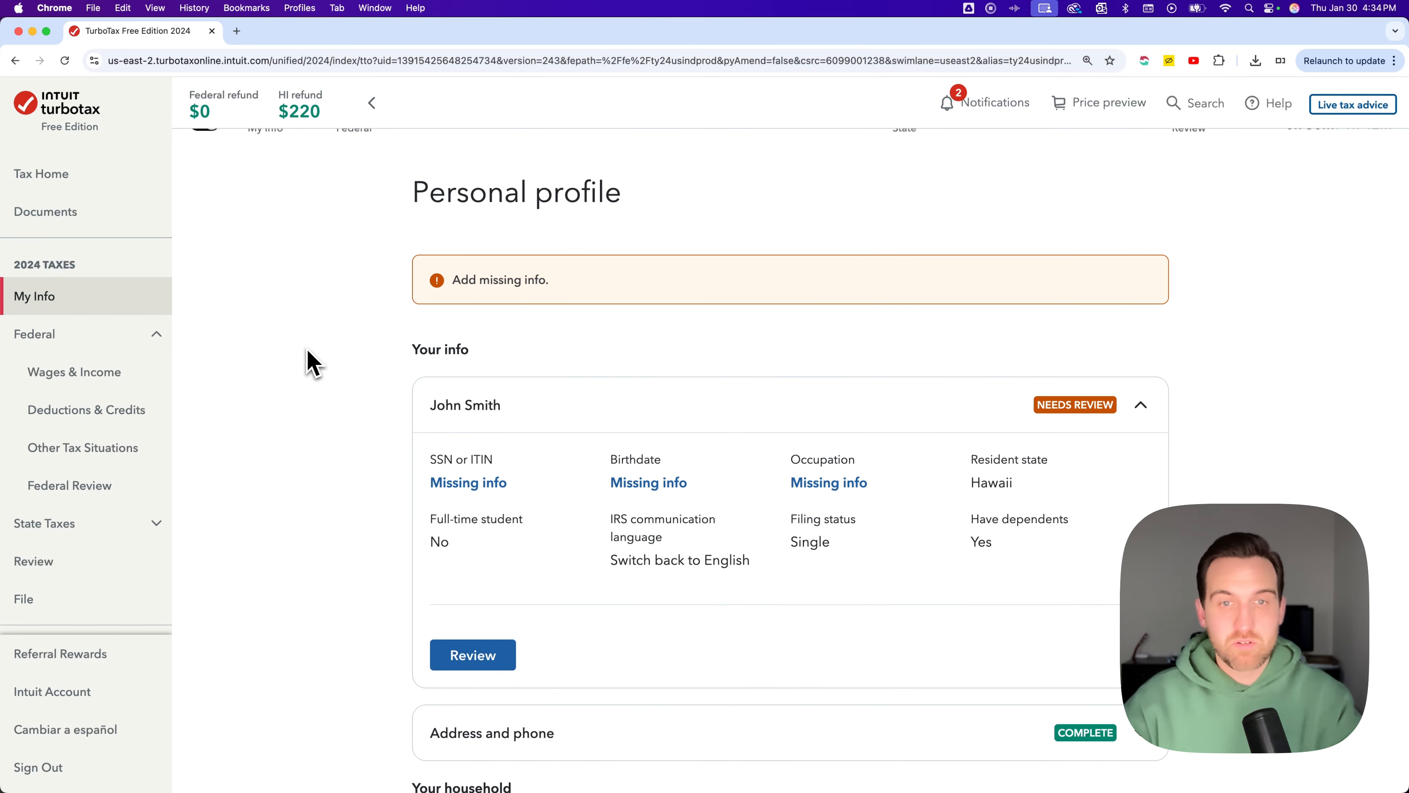
scroll(313, 361, down, 10)
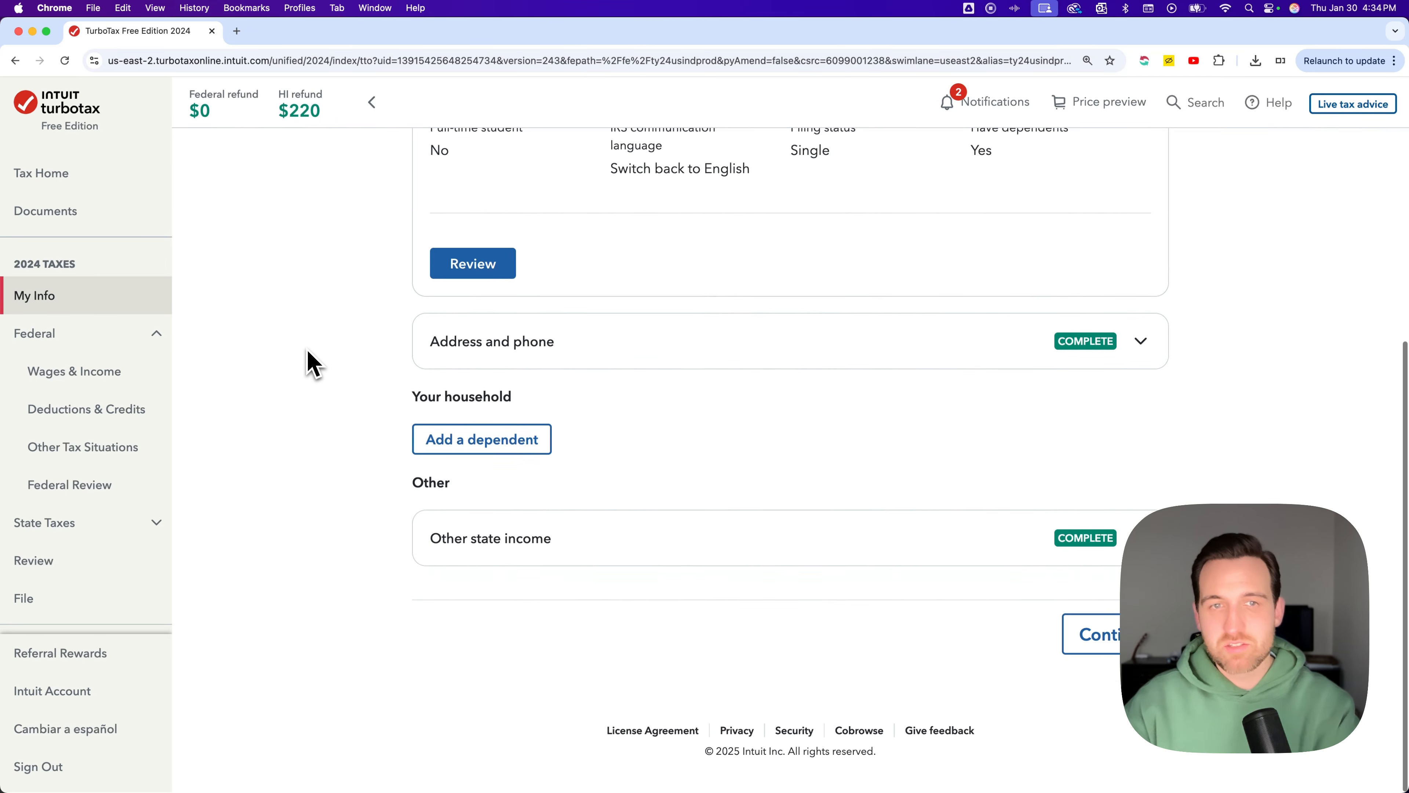
scroll(308, 353, up, 5)
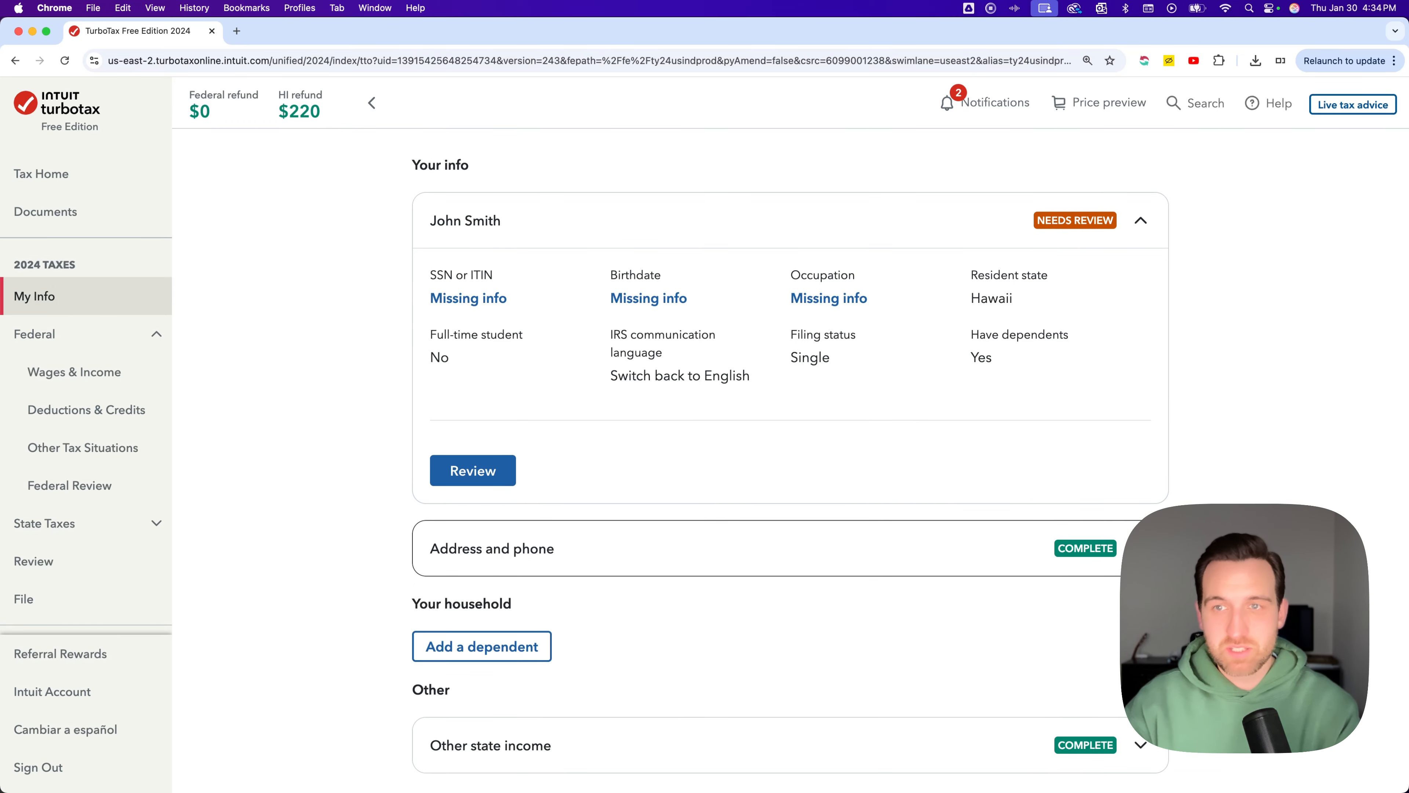
click(1104, 552)
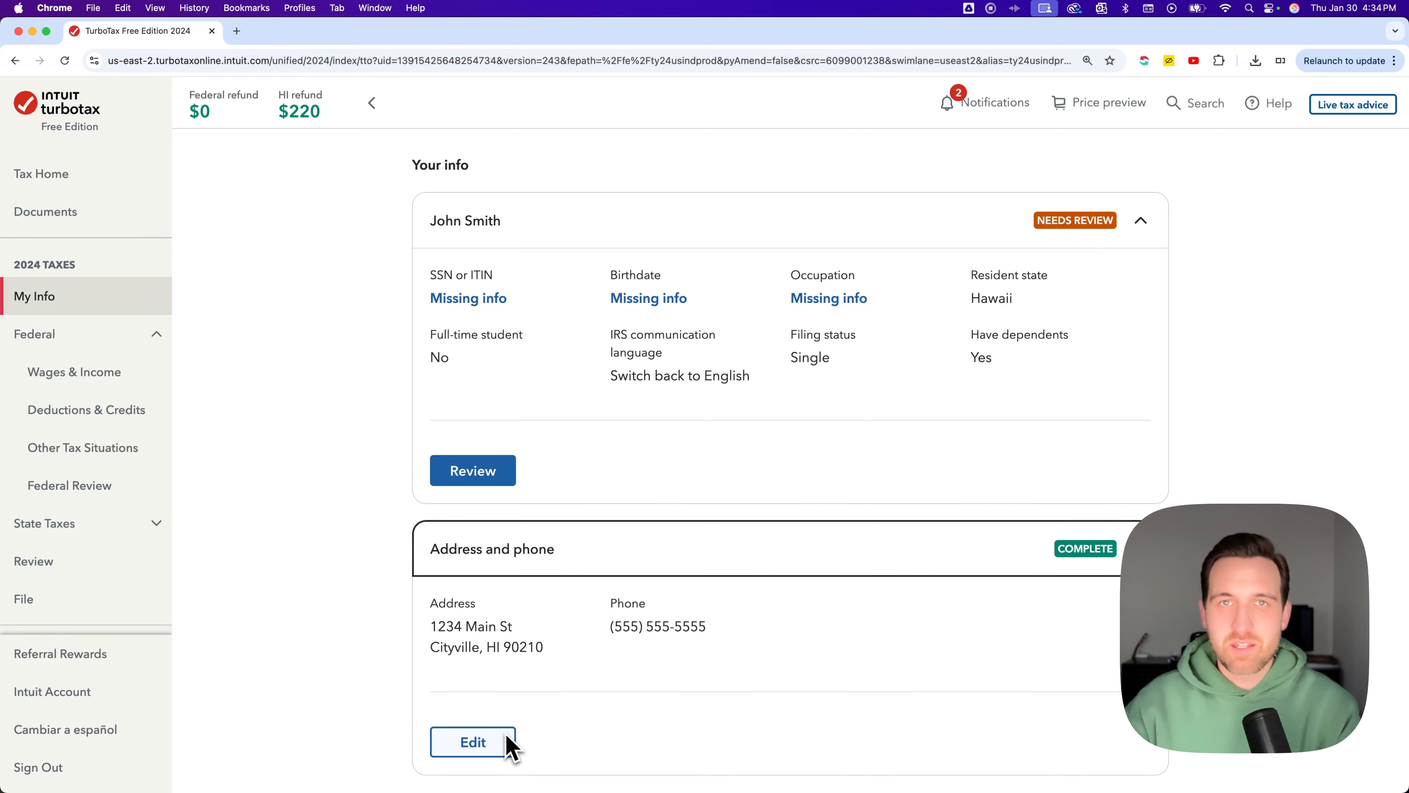
click(473, 741)
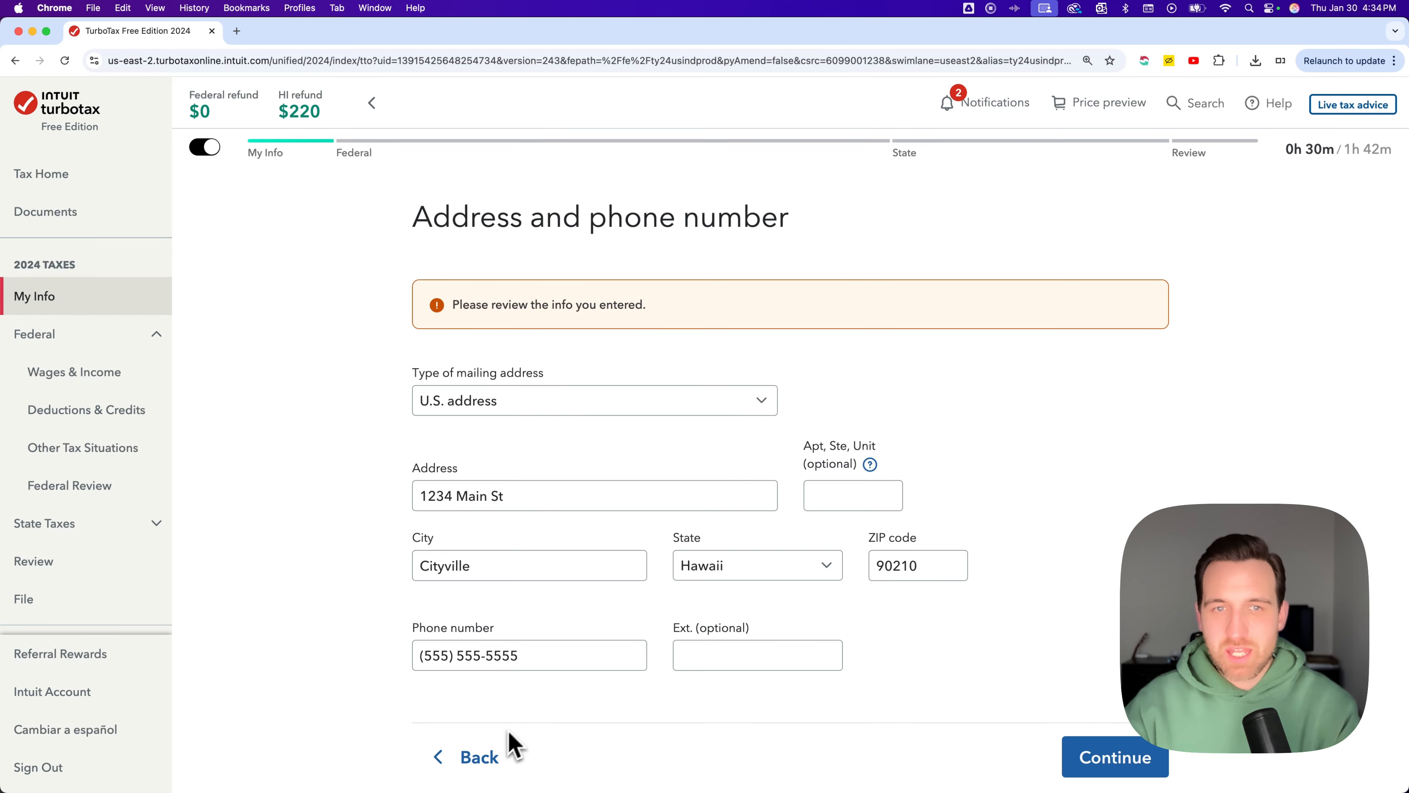
scroll(666, 491, down, 3)
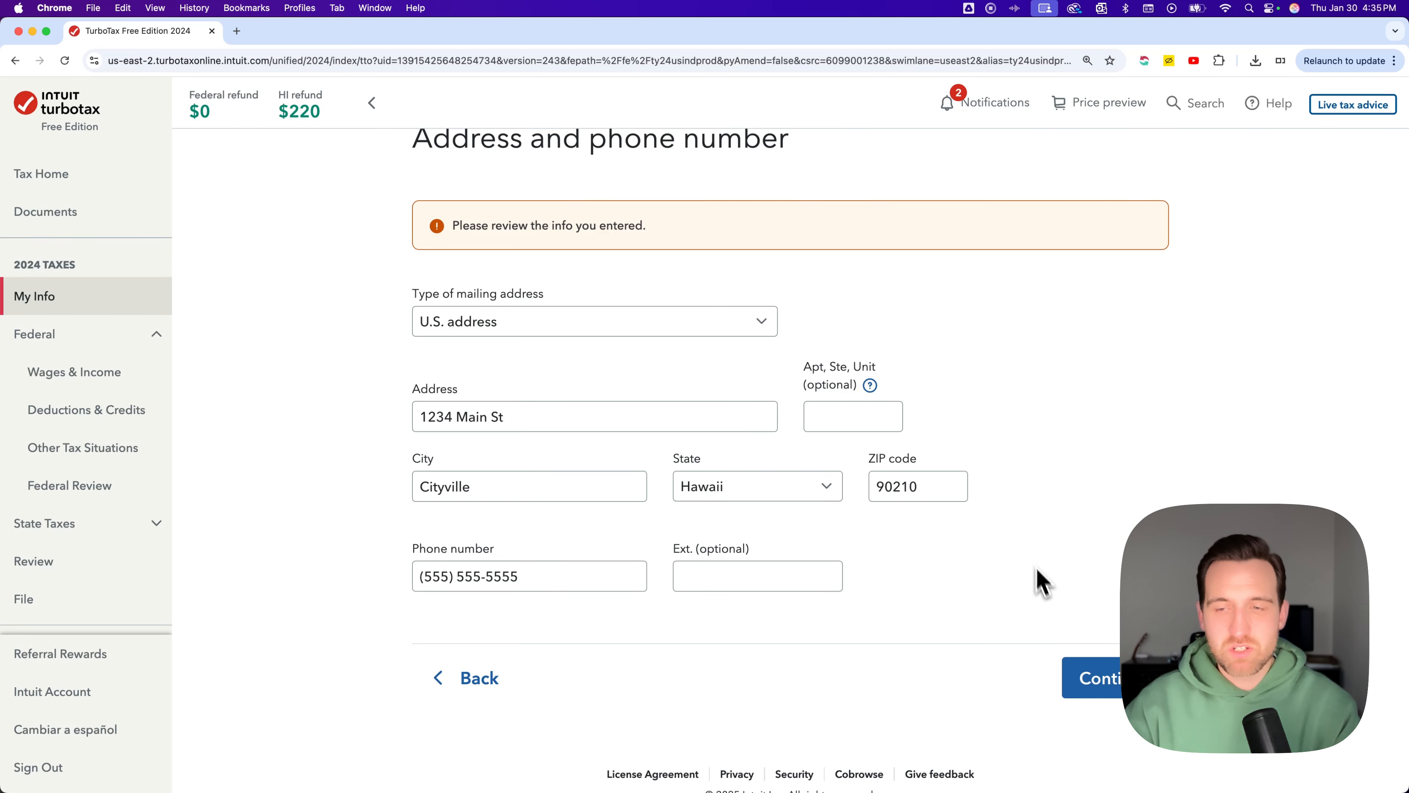
click(1118, 694)
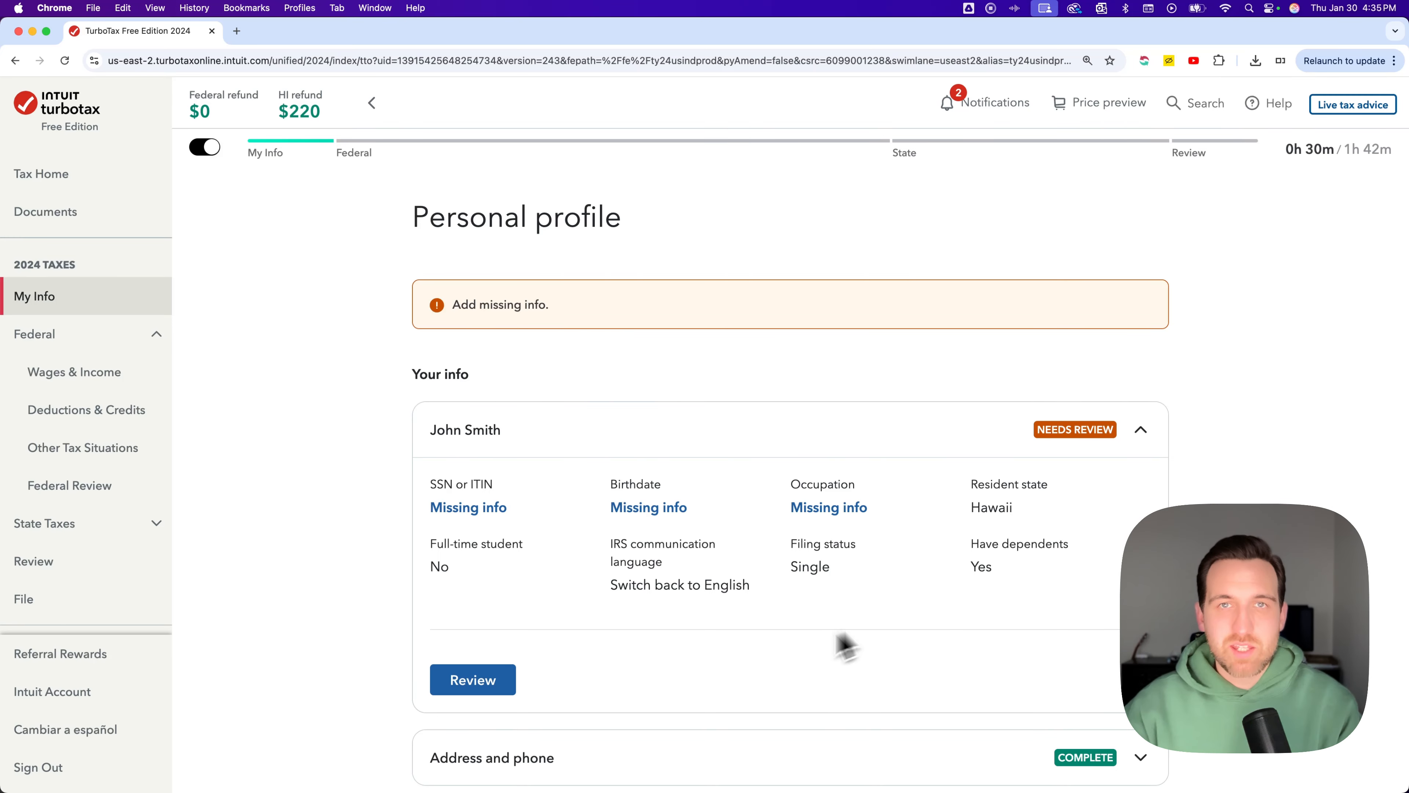
Start reviewing your personal info and continue past the birthdate, occupation and Social Security number pages without entering them
click(473, 680)
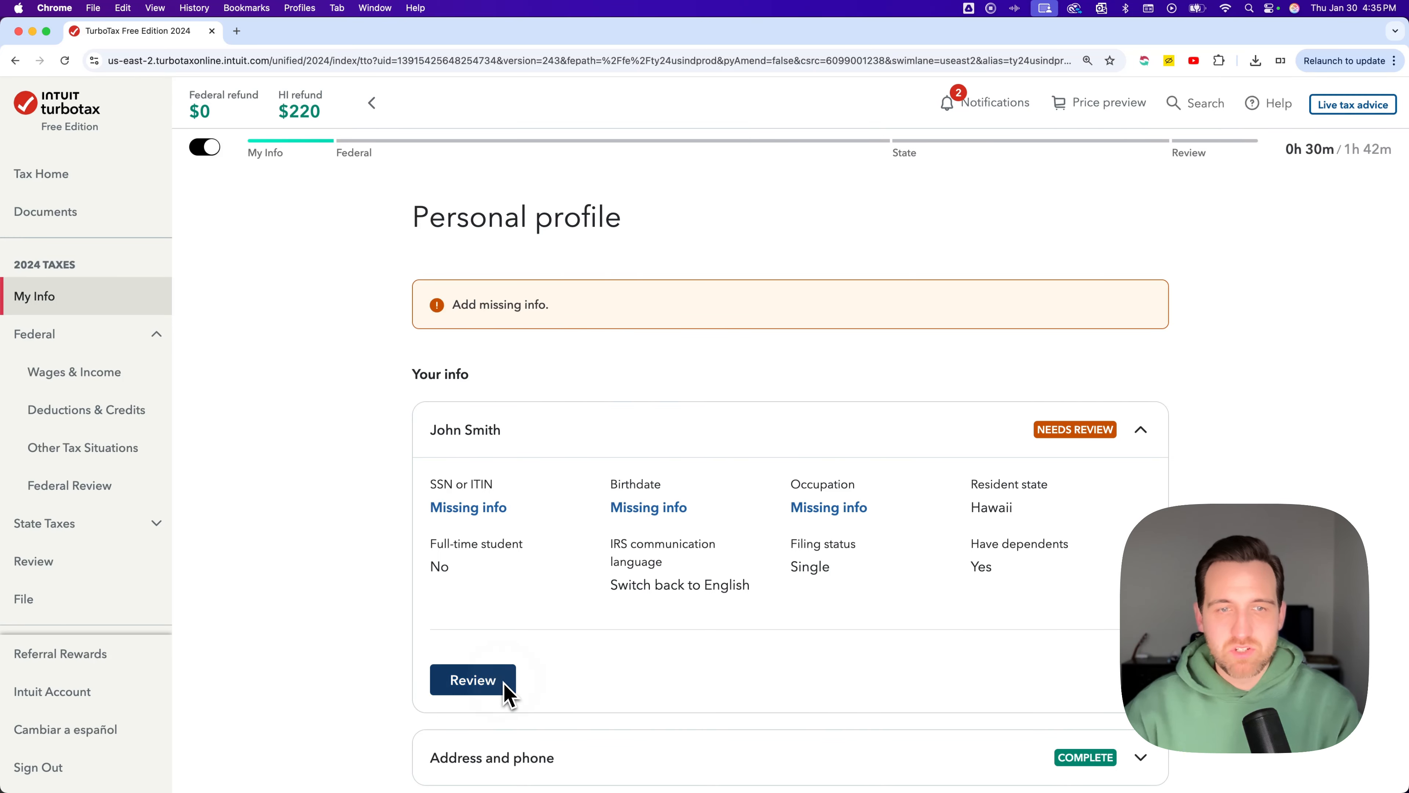
scroll(859, 545, down, 2)
scroll(860, 544, down, 2)
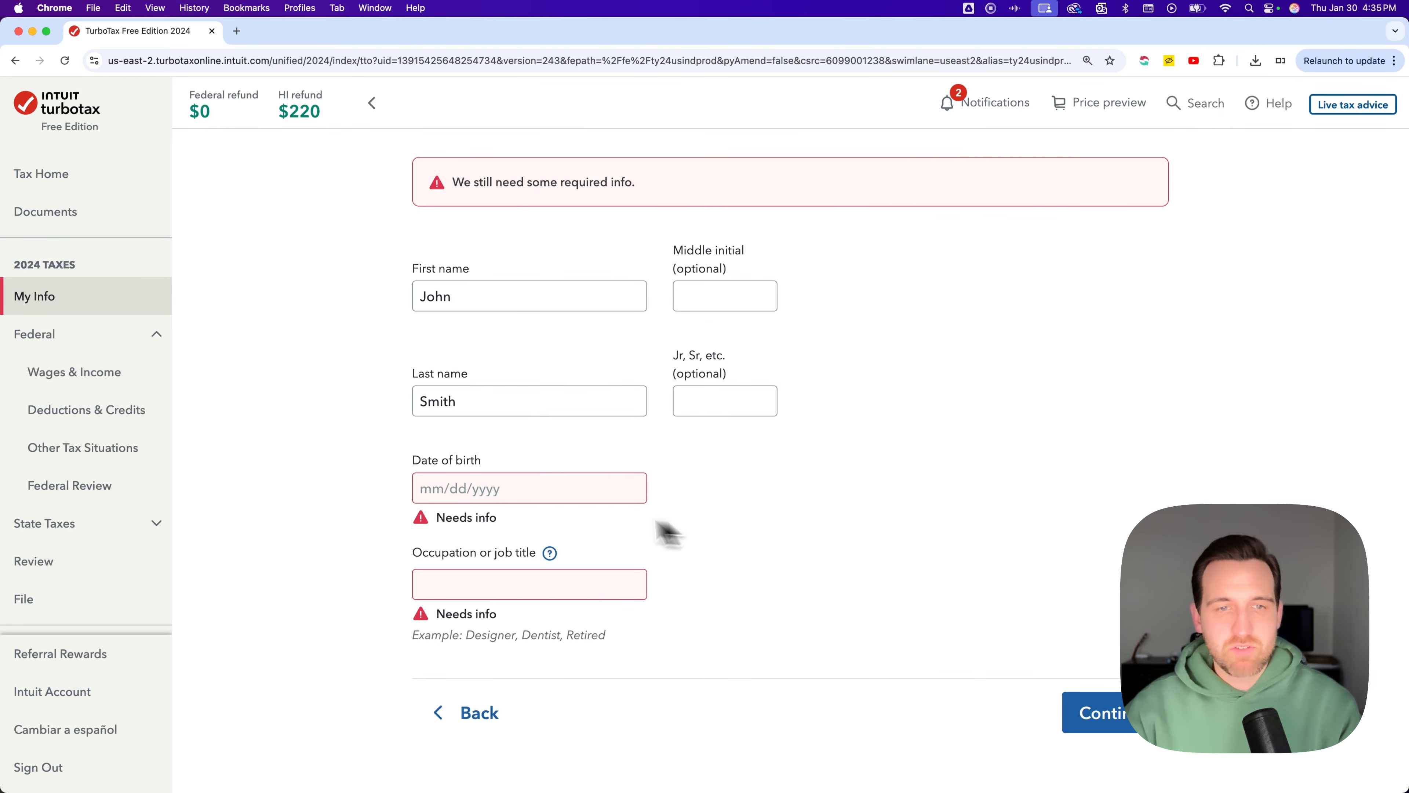
click(482, 499)
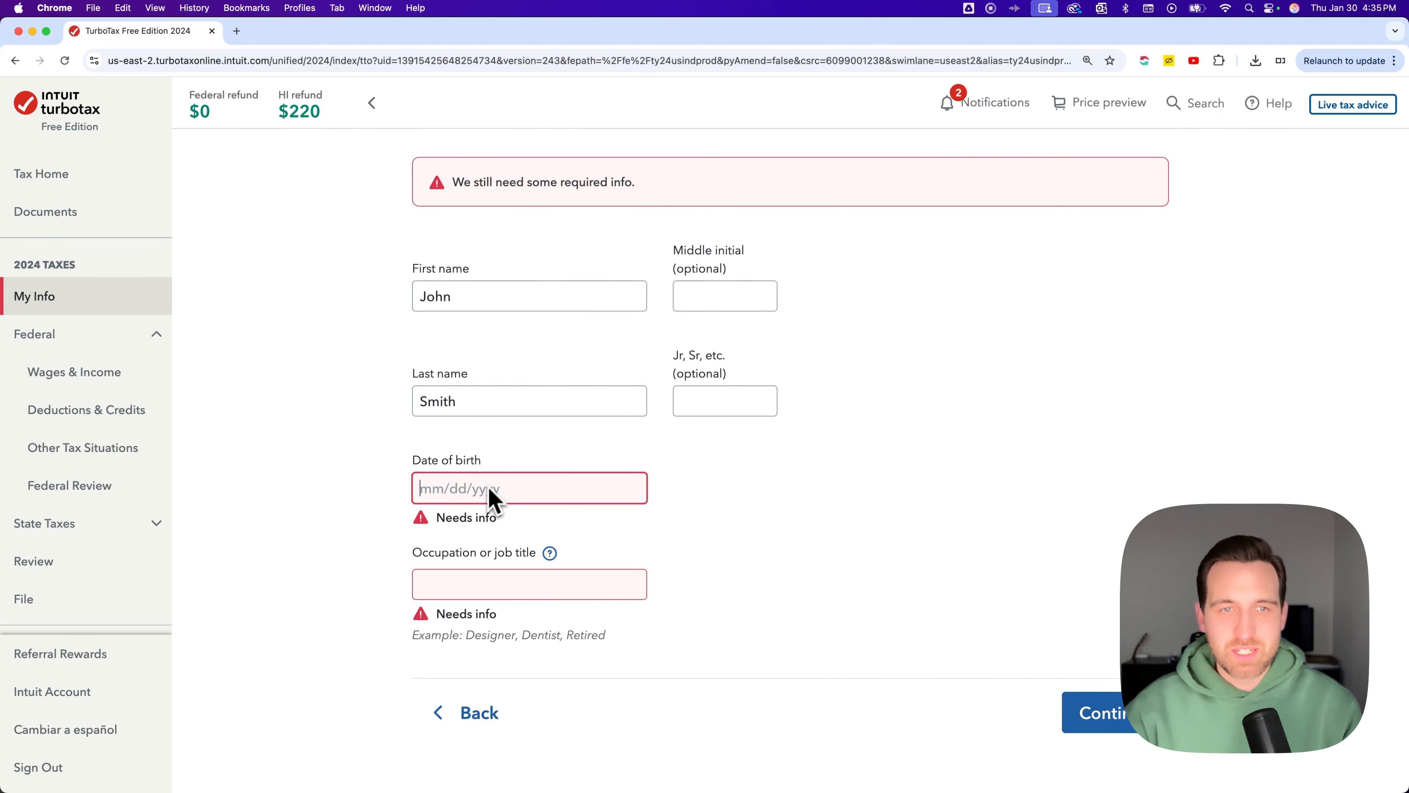
drag(481, 411, 409, 412)
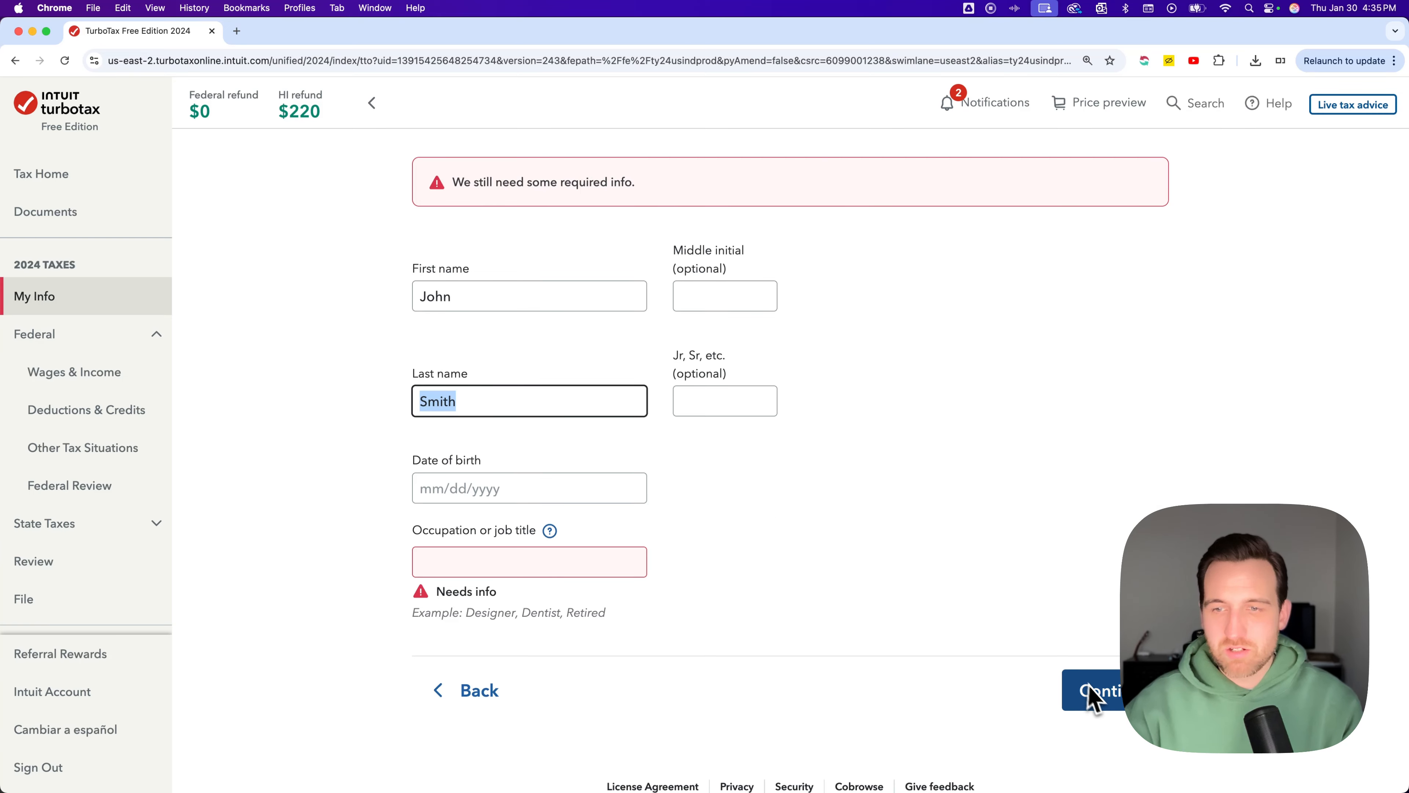
click(1104, 703)
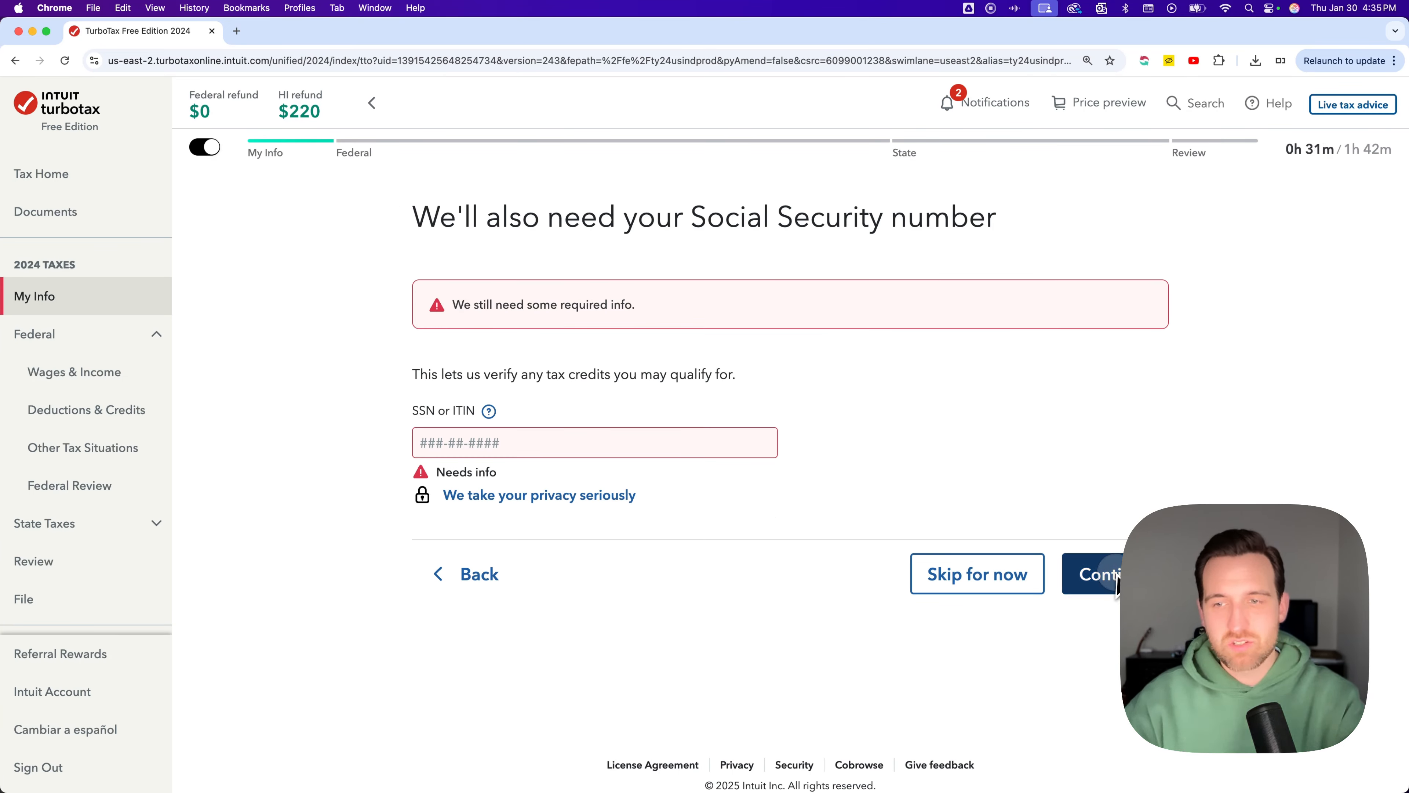
click(1112, 588)
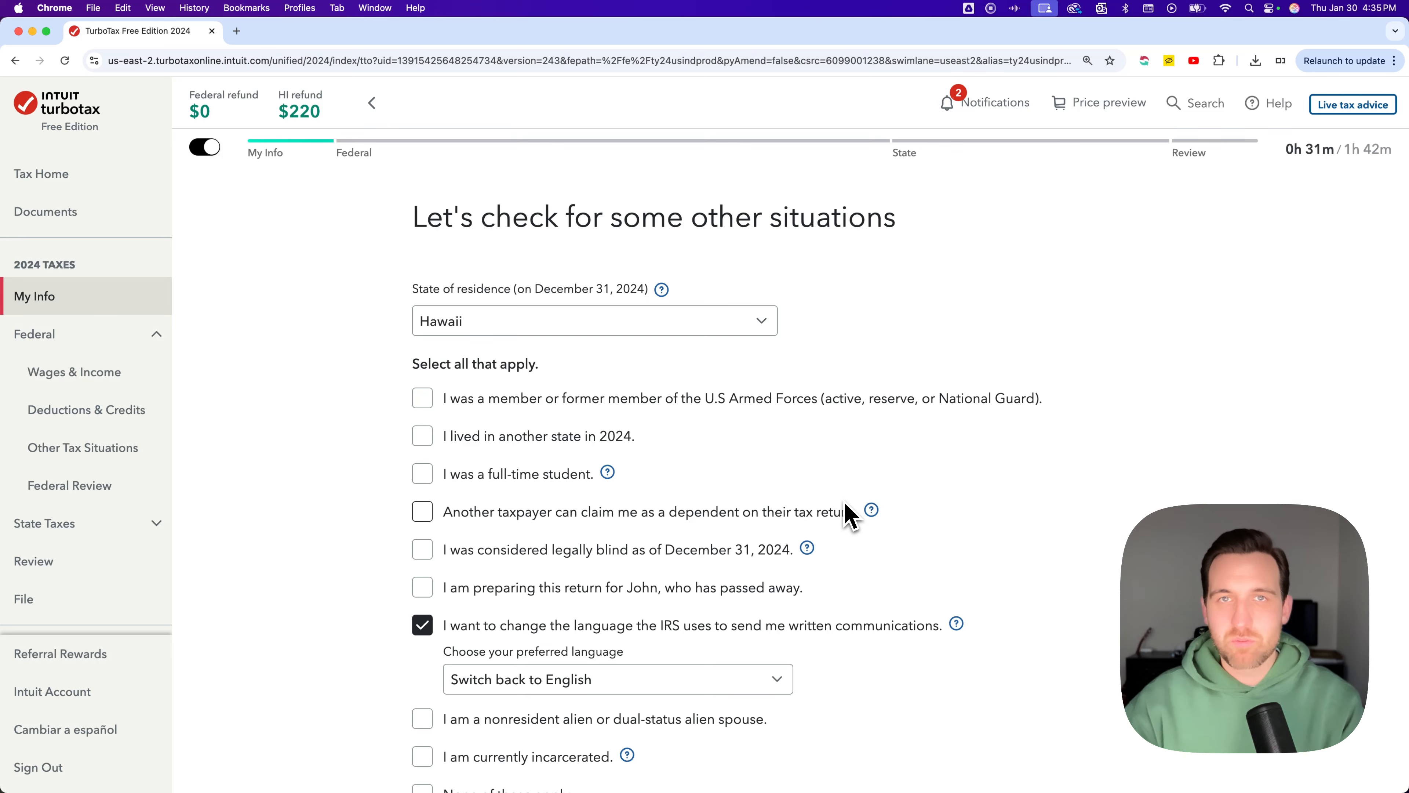
Uncheck the option to change the IRS communication language and continue
scroll(804, 499, down, 3)
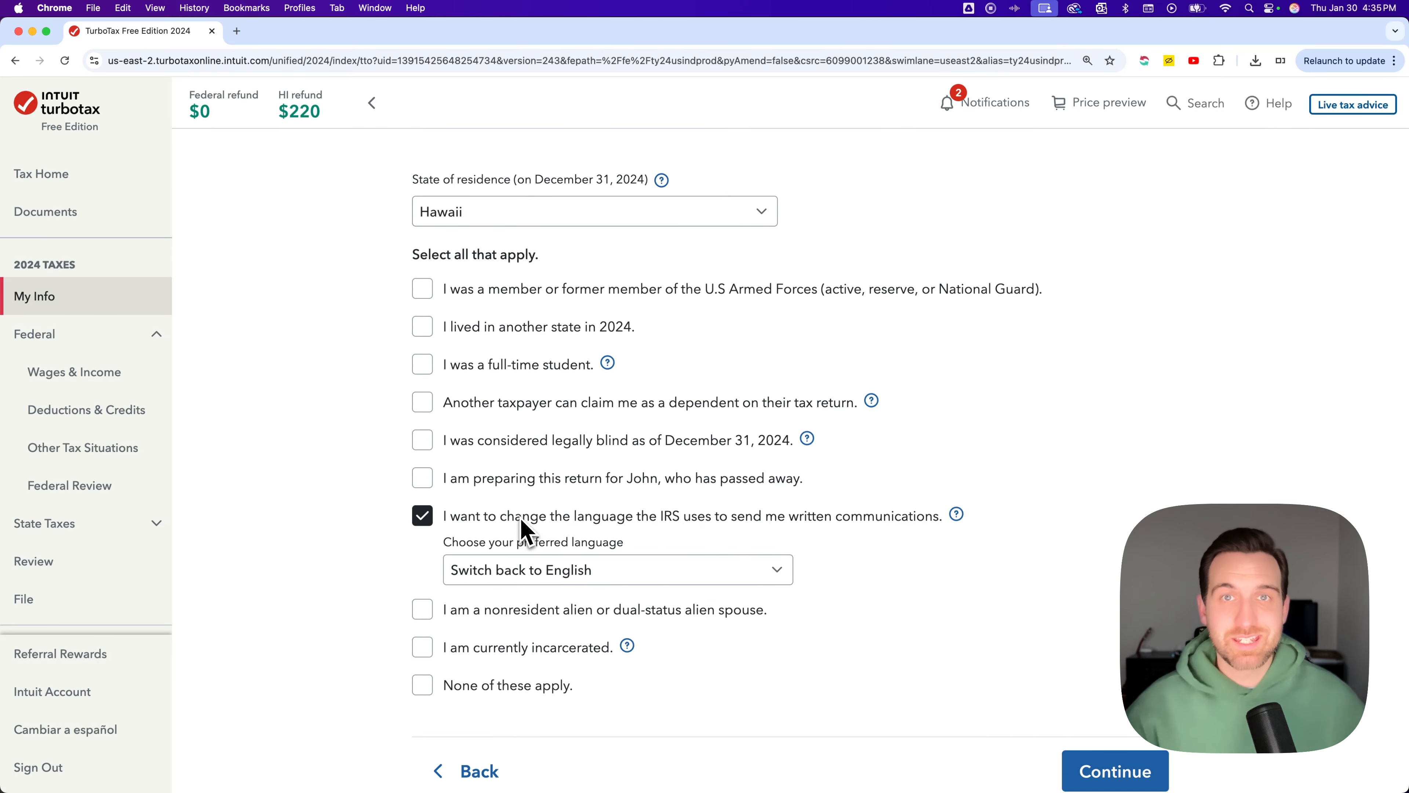
click(424, 521)
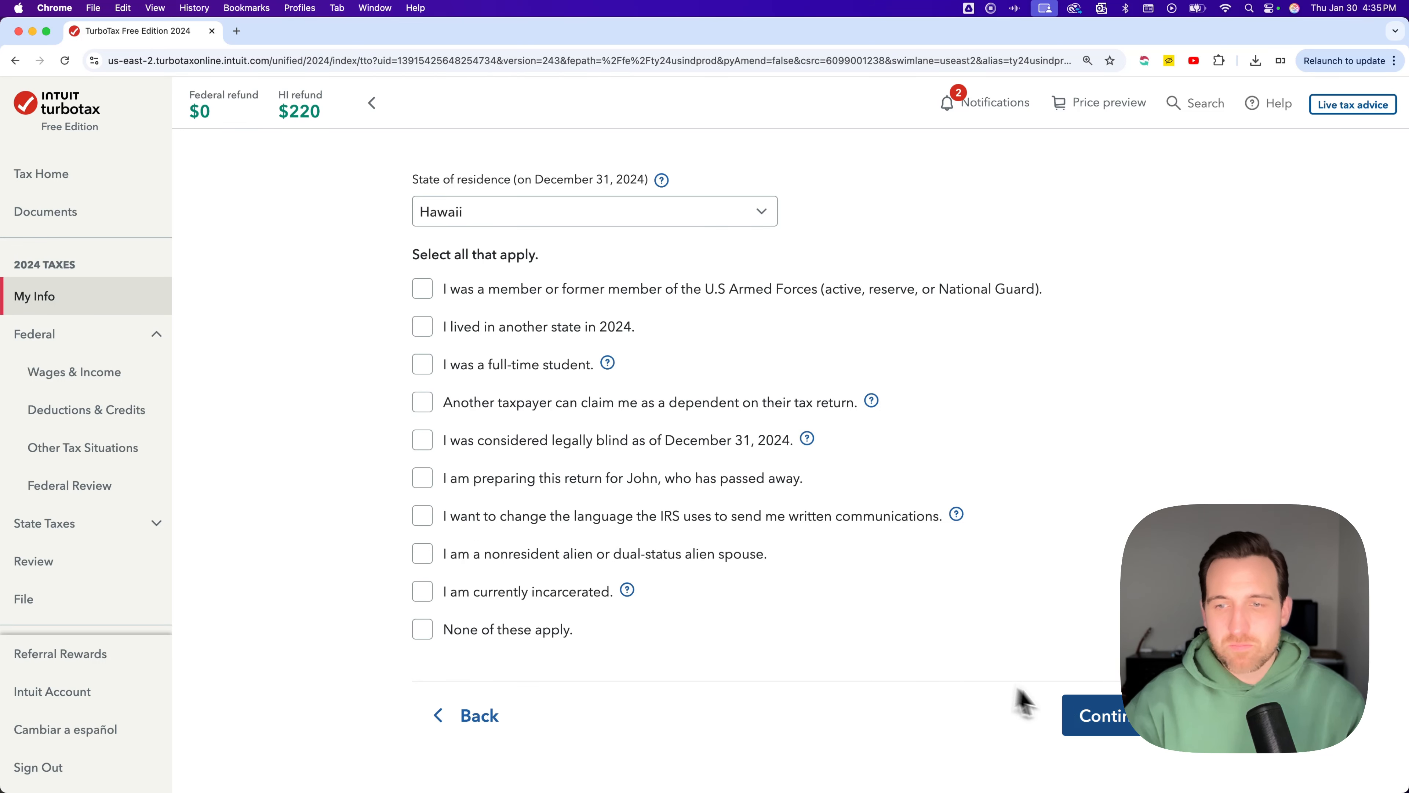
click(1082, 714)
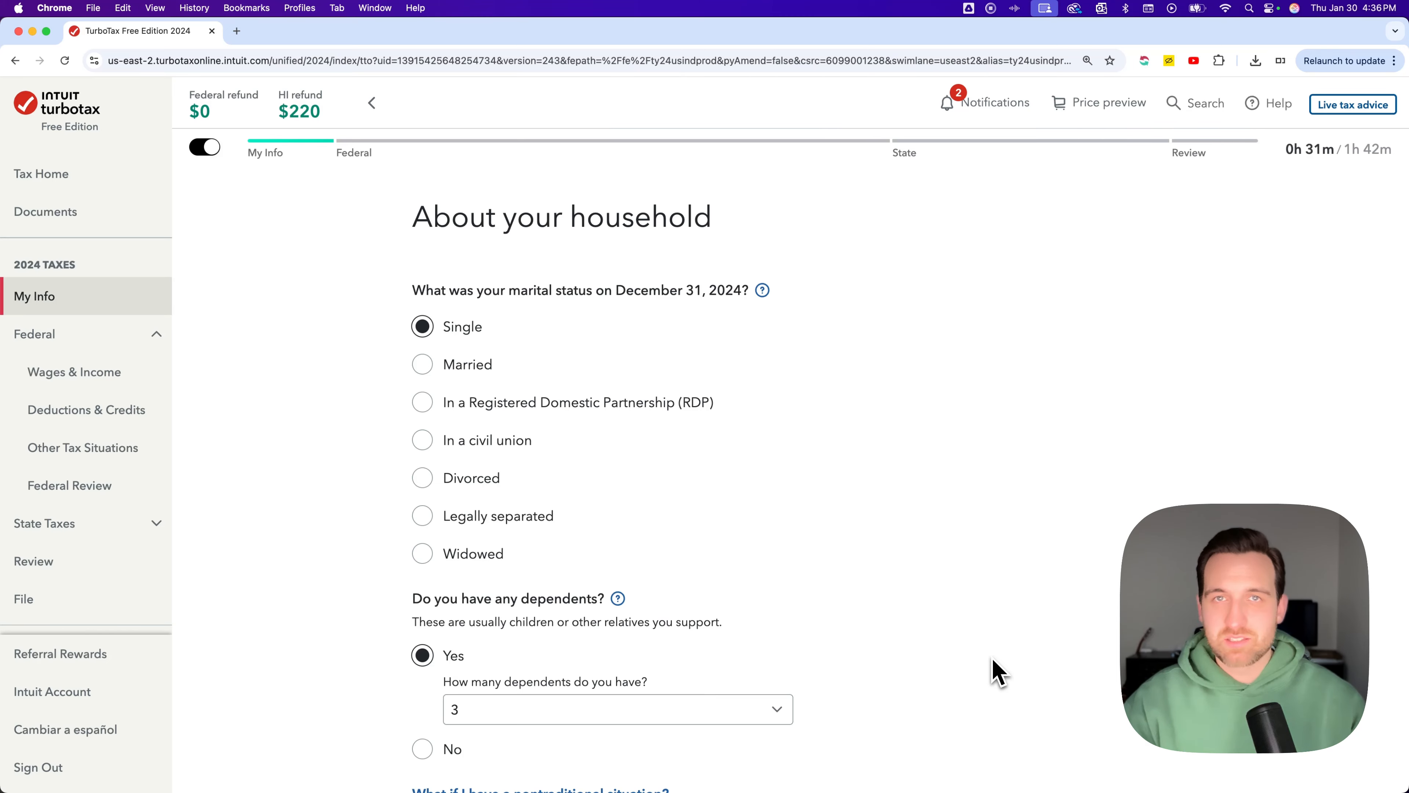
Continue past the household page and open the Wages & Income section
scroll(928, 645, down, 4)
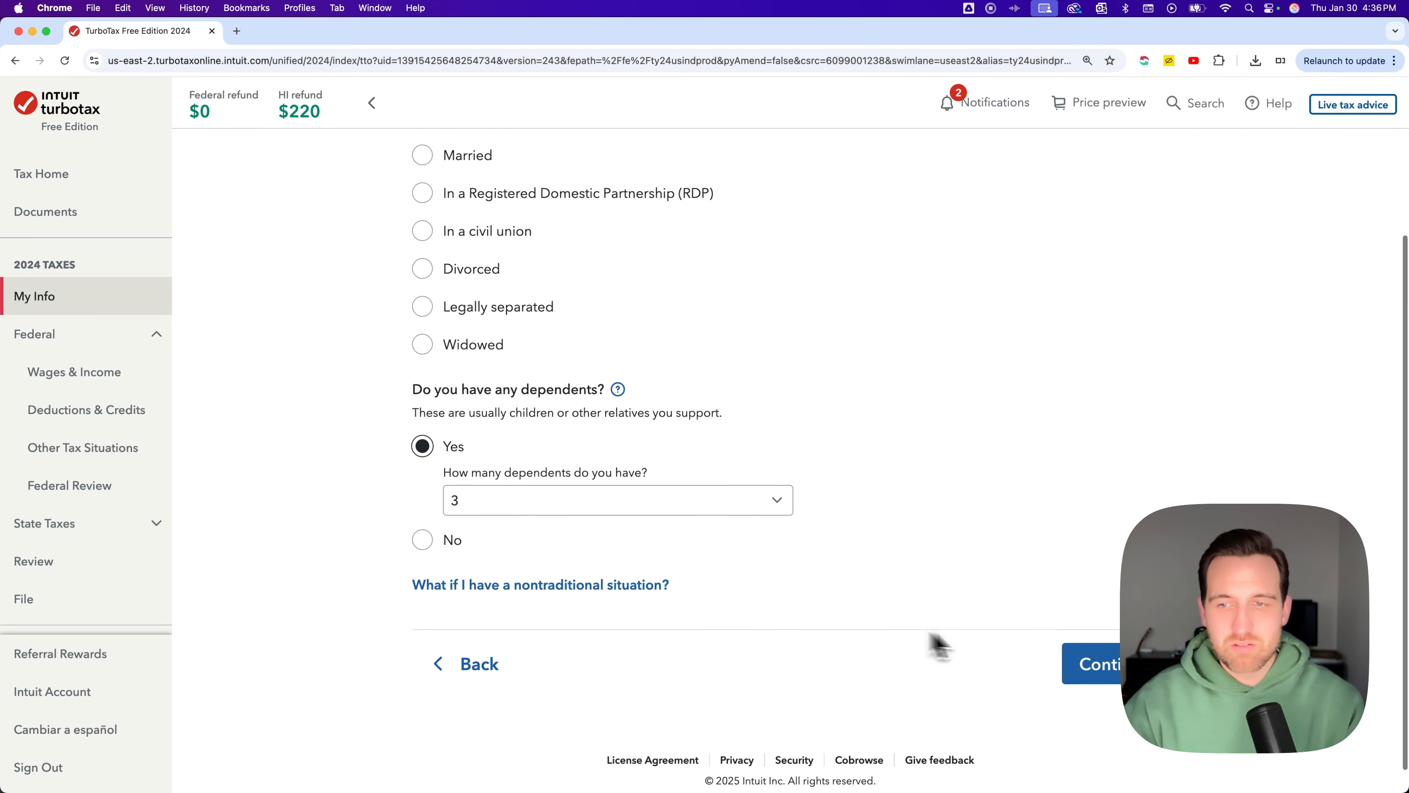
click(1112, 674)
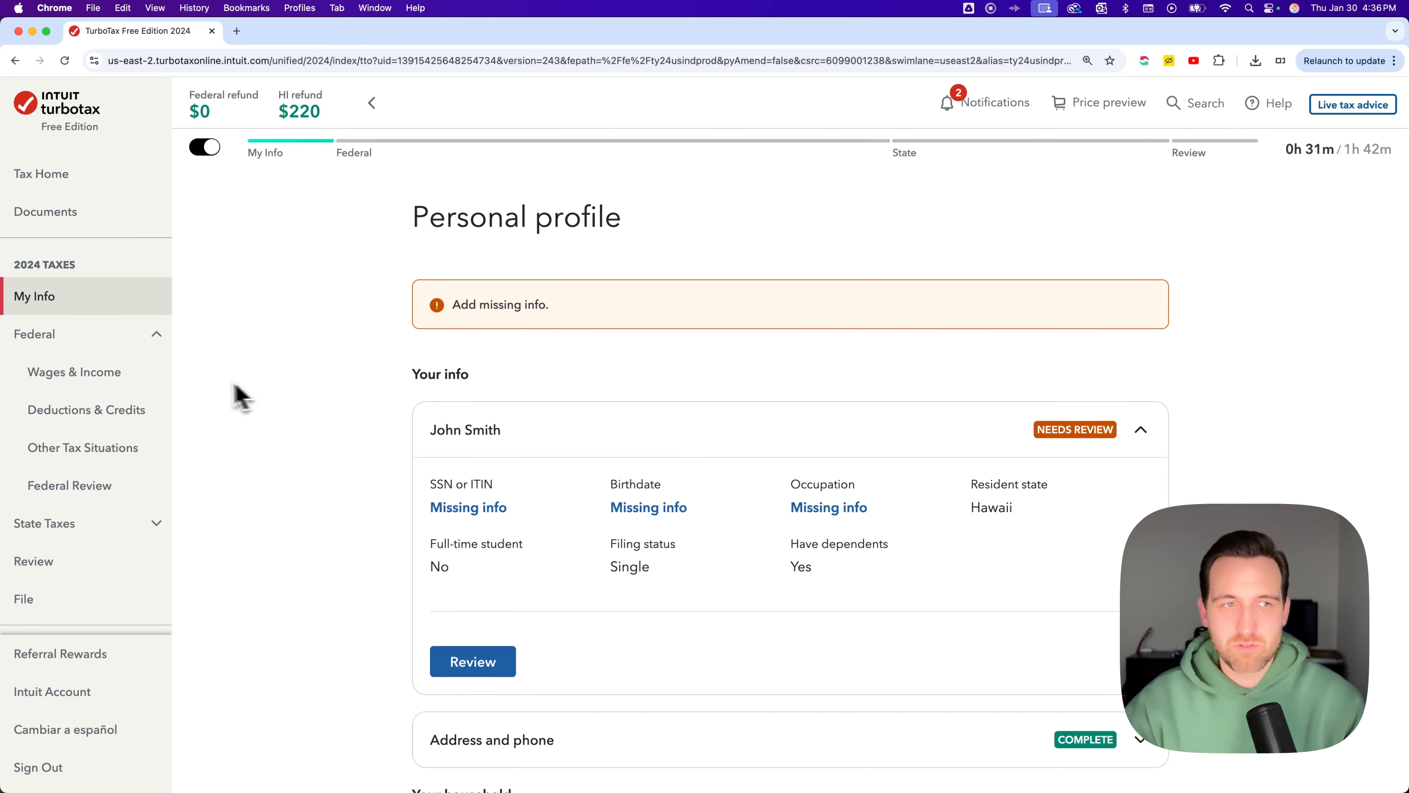
click(118, 377)
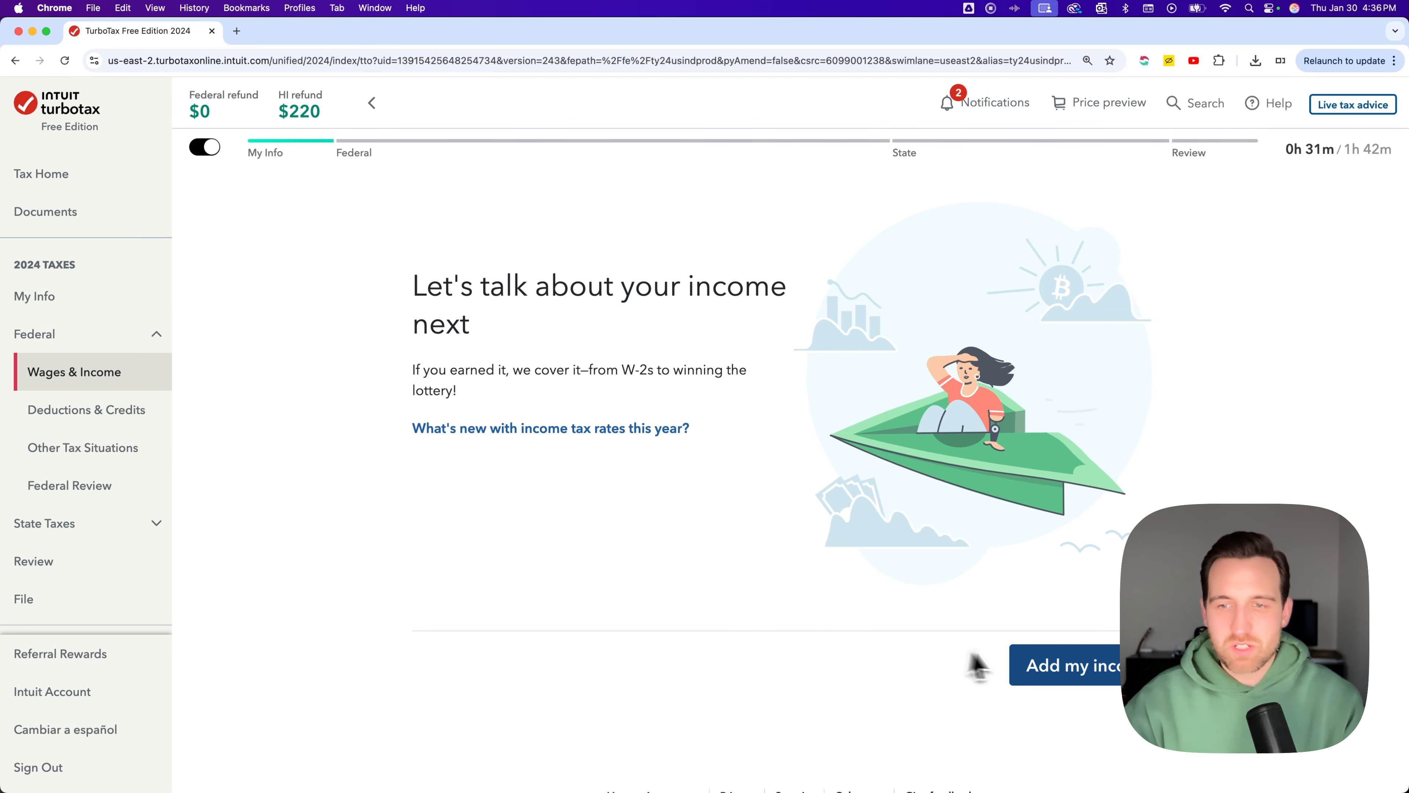
Start adding income and choose to skip the W-2 for now
click(1057, 678)
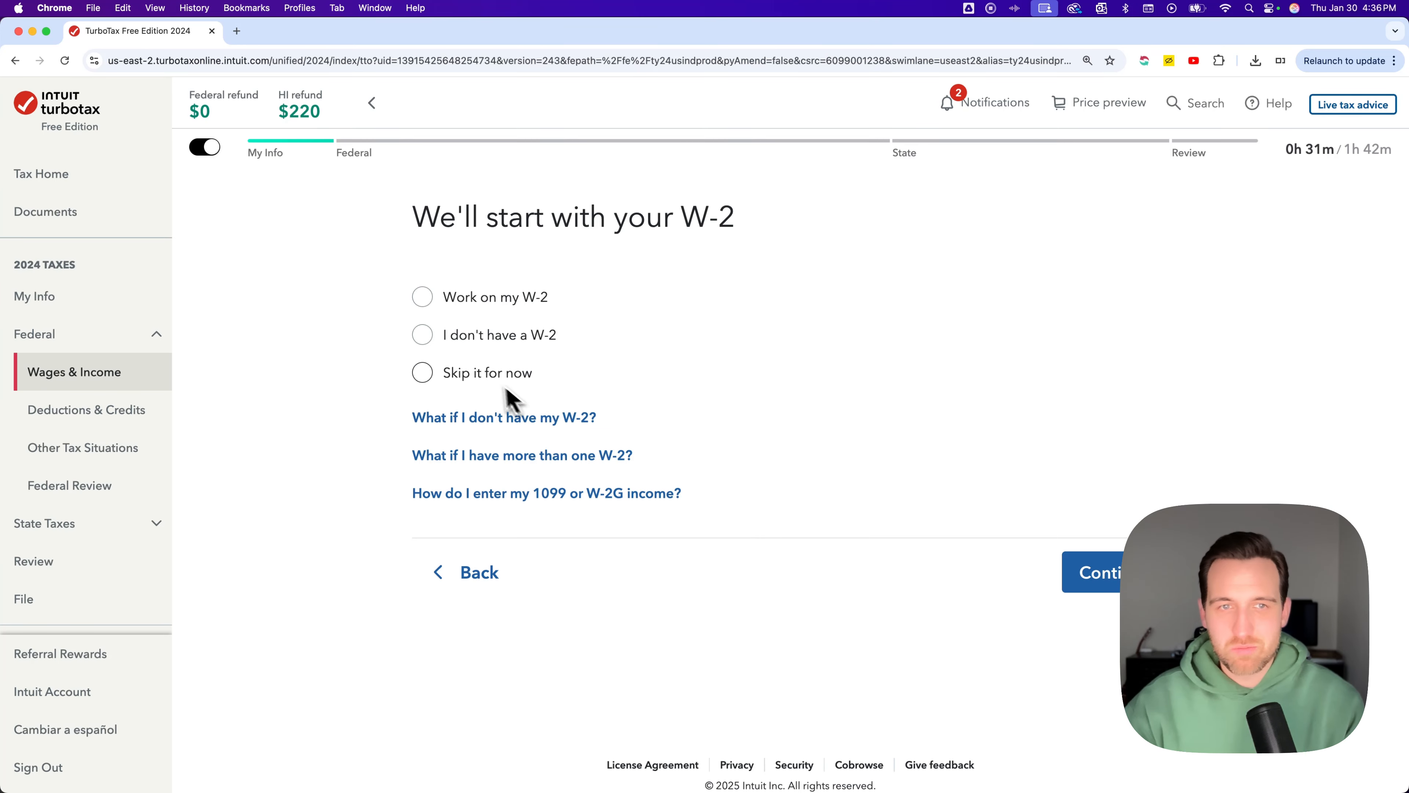
click(491, 389)
click(1067, 571)
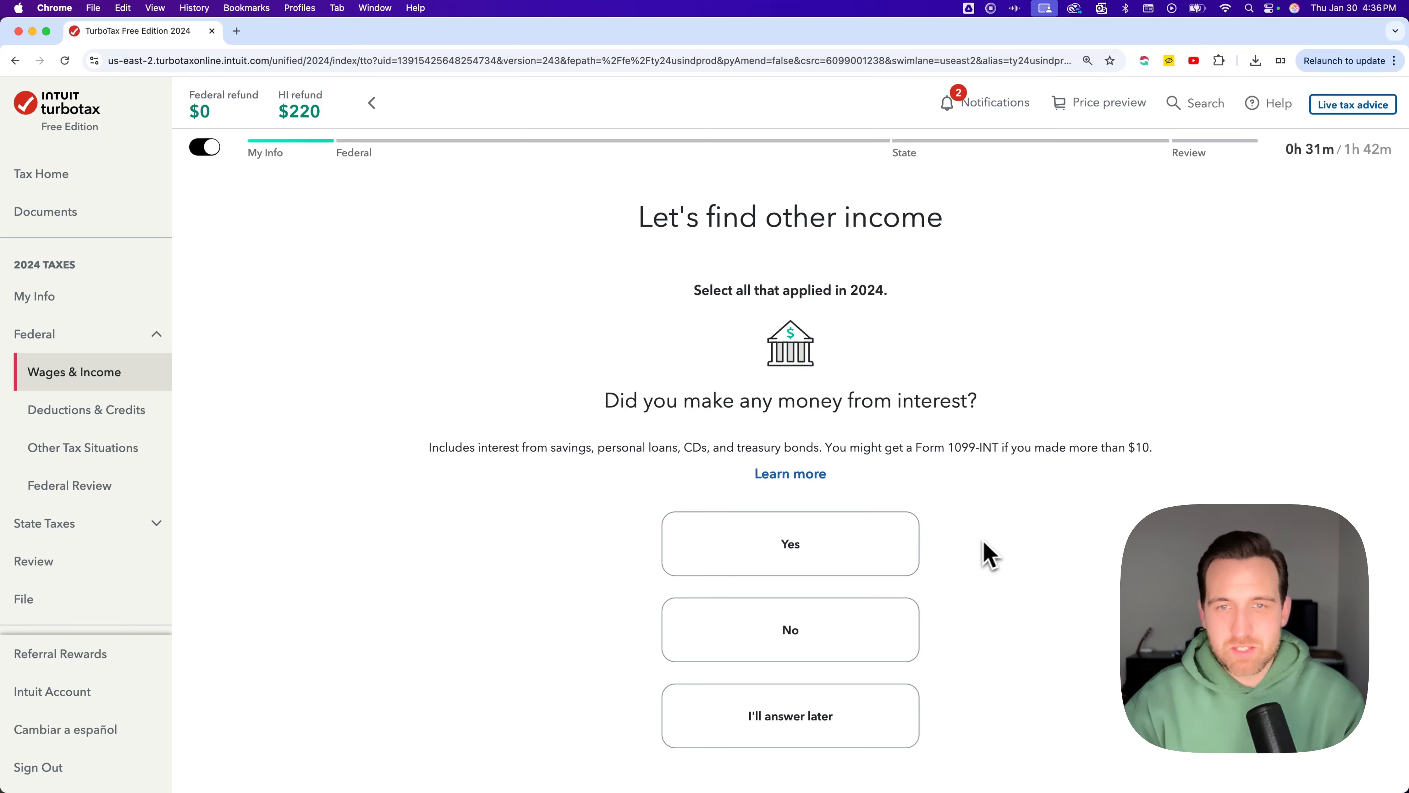
Answer the other-income questions, starting with No for interest income, and continue to the income summary
scroll(976, 554, down, 3)
click(802, 538)
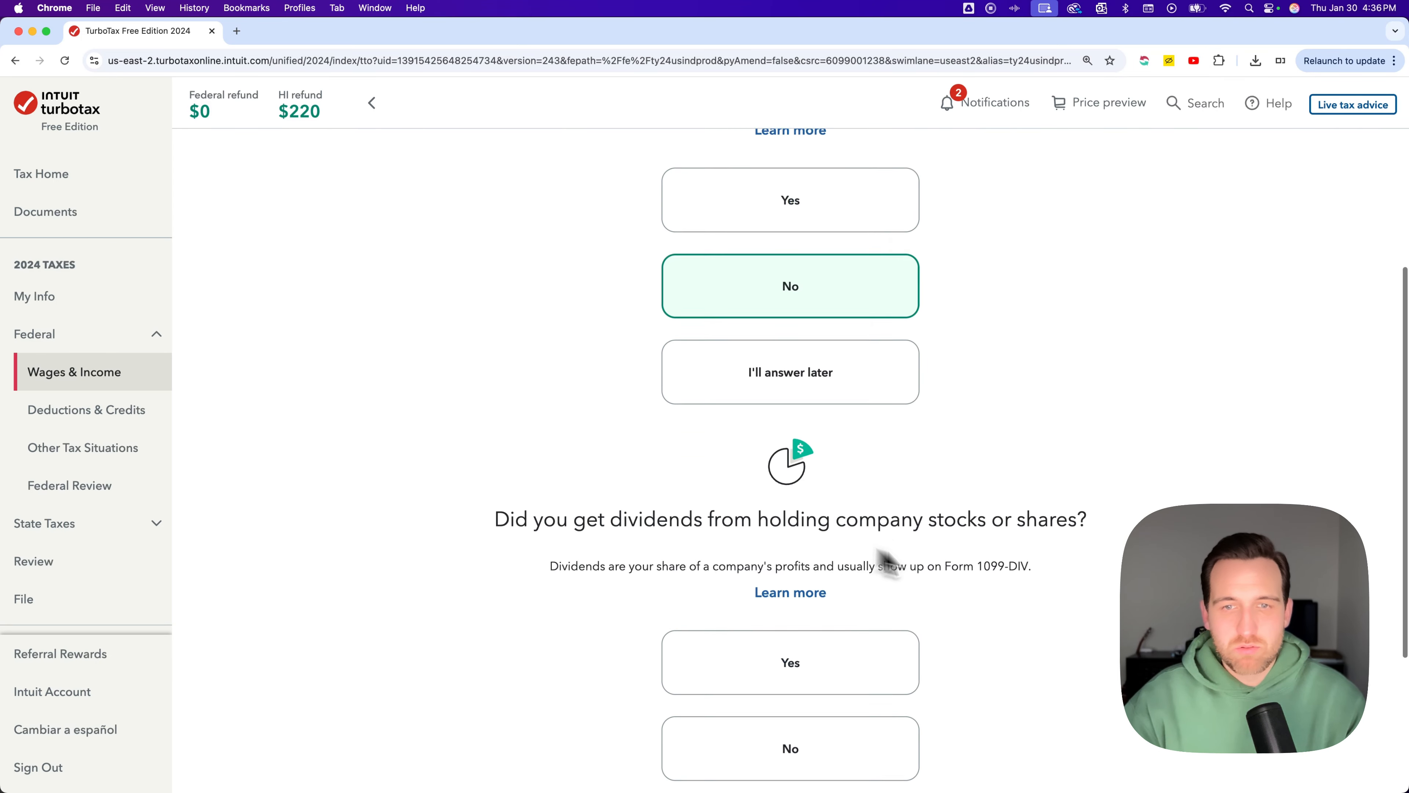
click(836, 535)
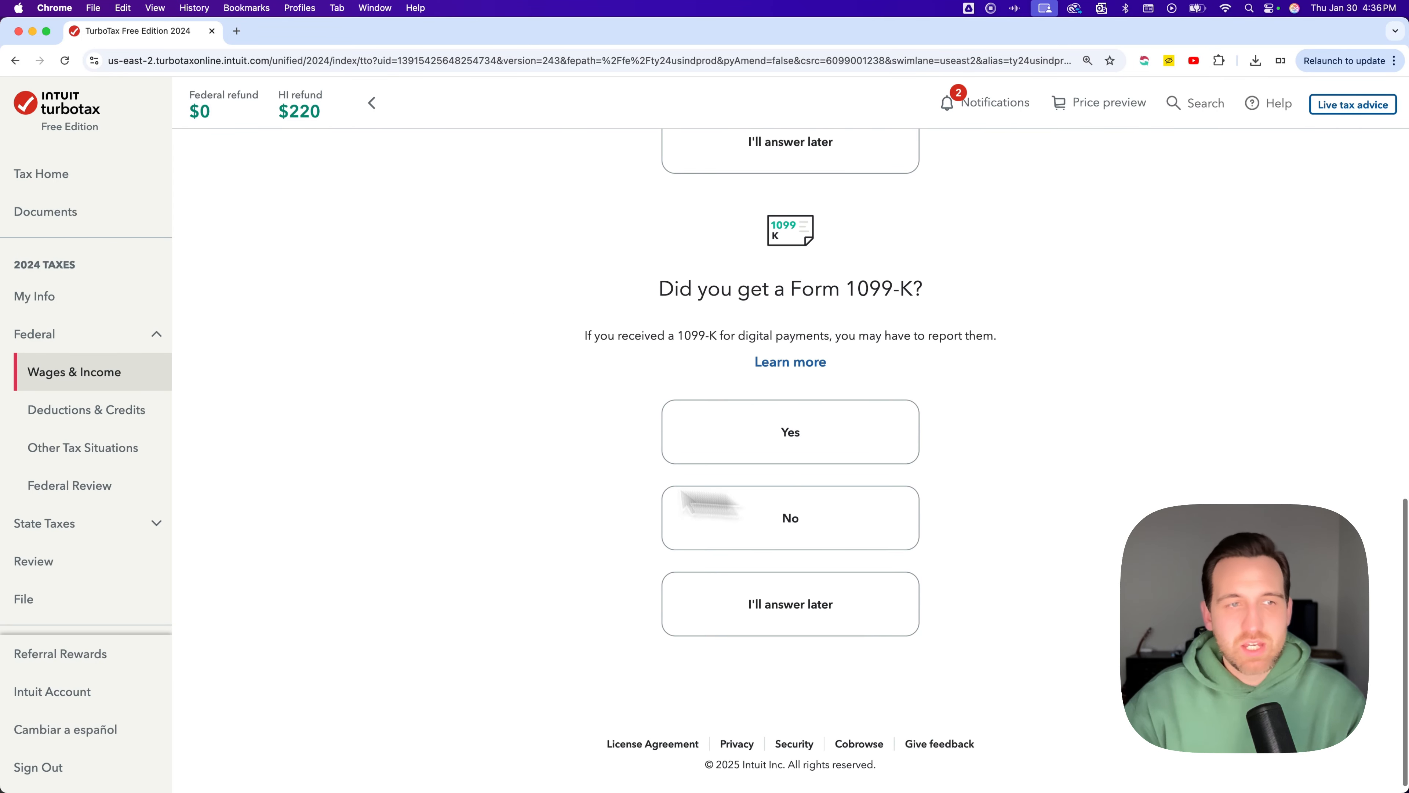
click(715, 527)
click(827, 533)
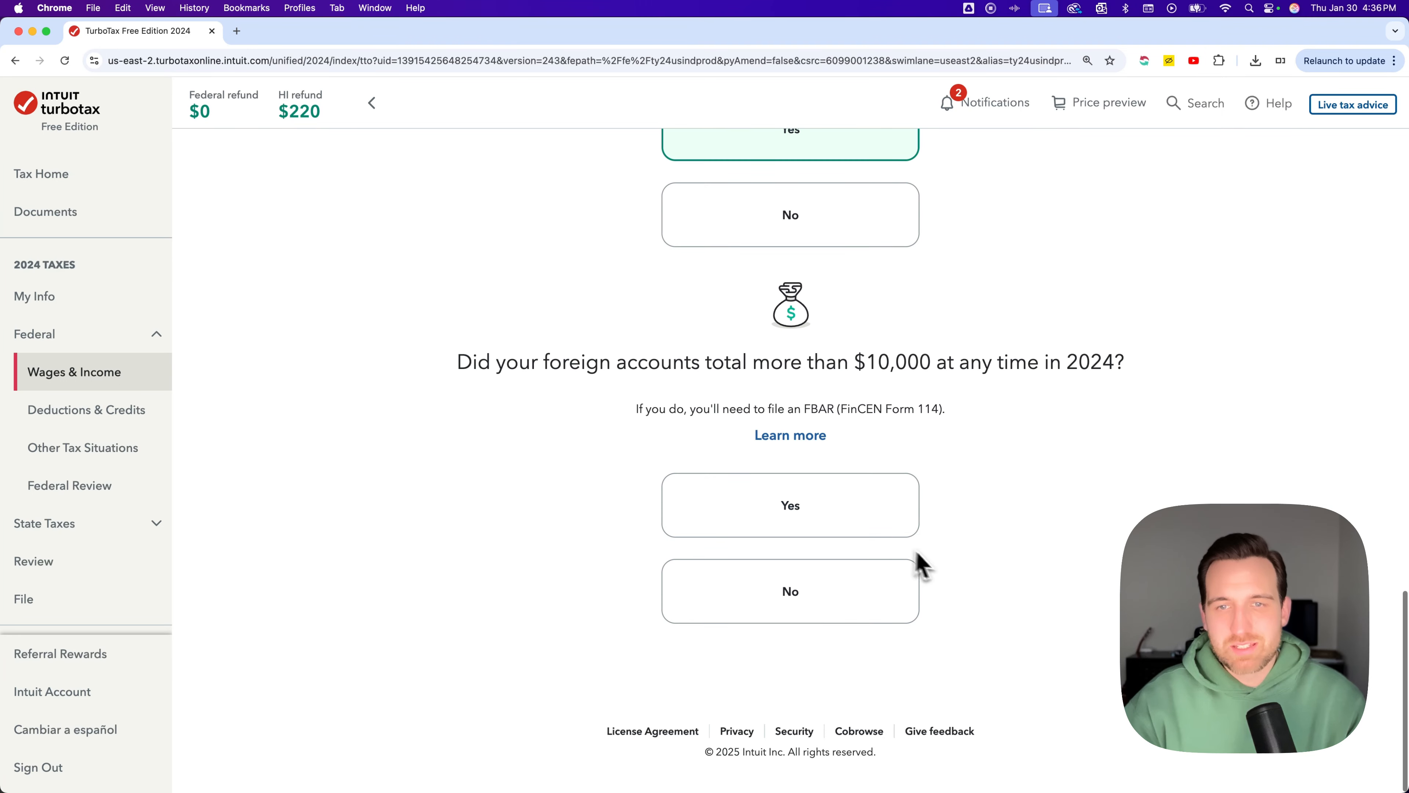
click(868, 533)
click(1091, 627)
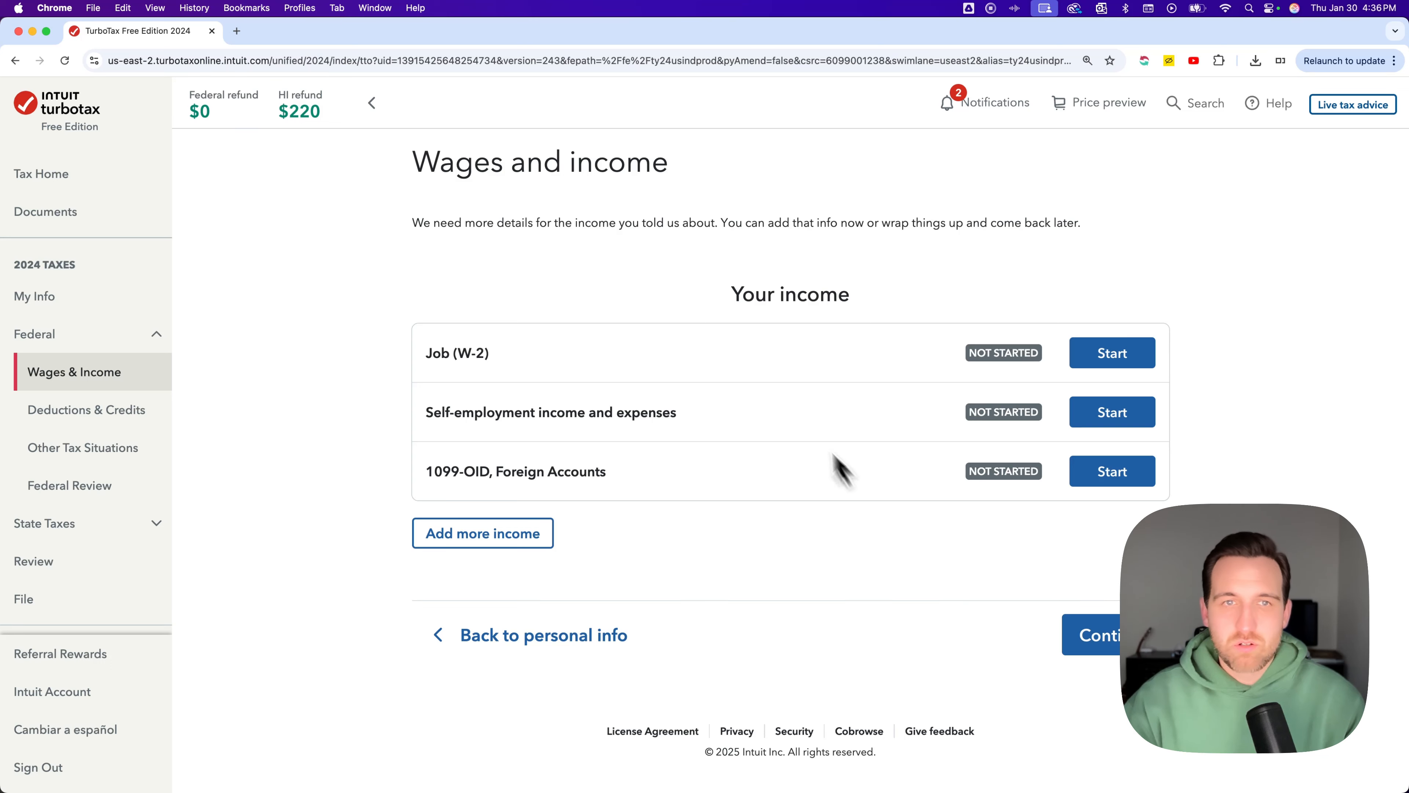
Open the list of additional income types and browse its categories
drag(729, 294, 890, 306)
click(899, 287)
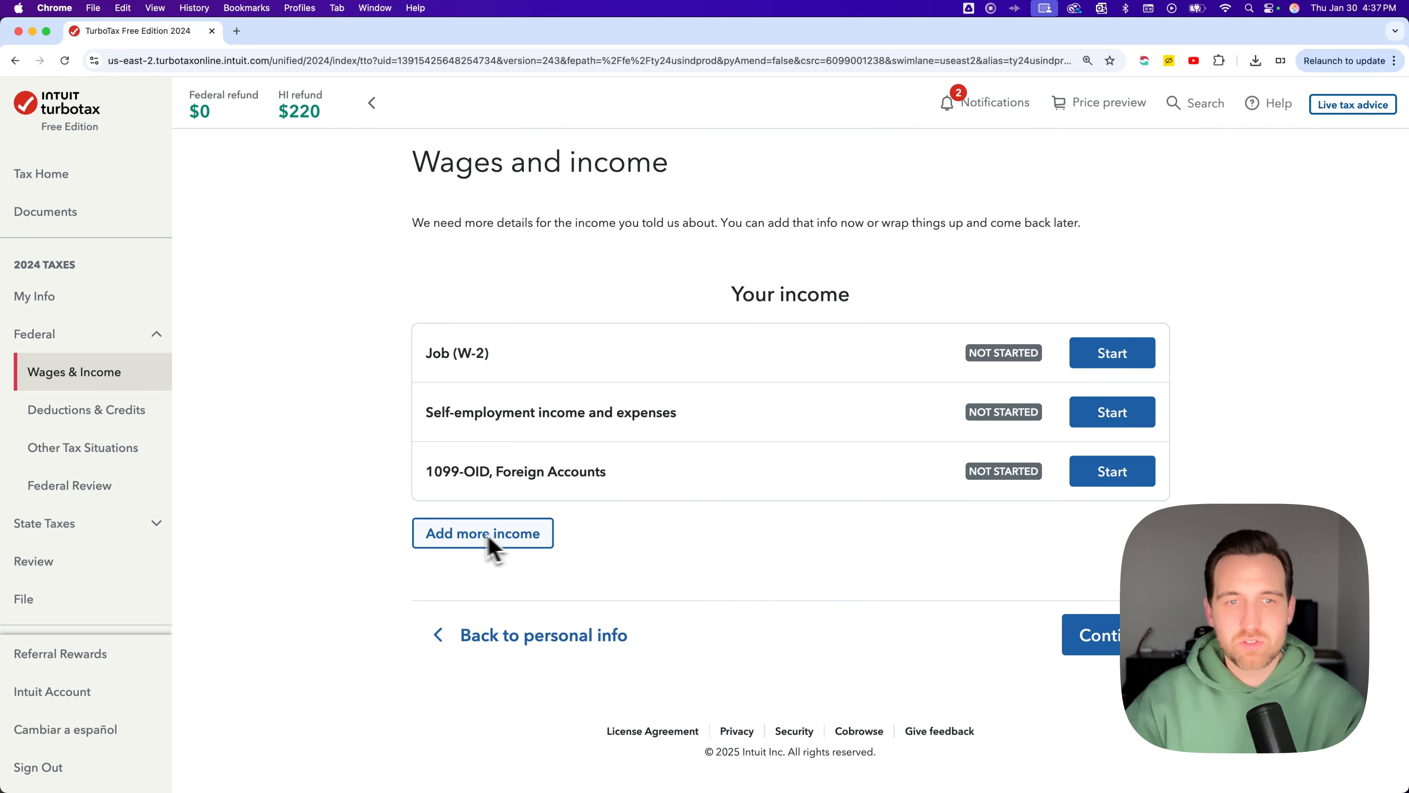
click(455, 533)
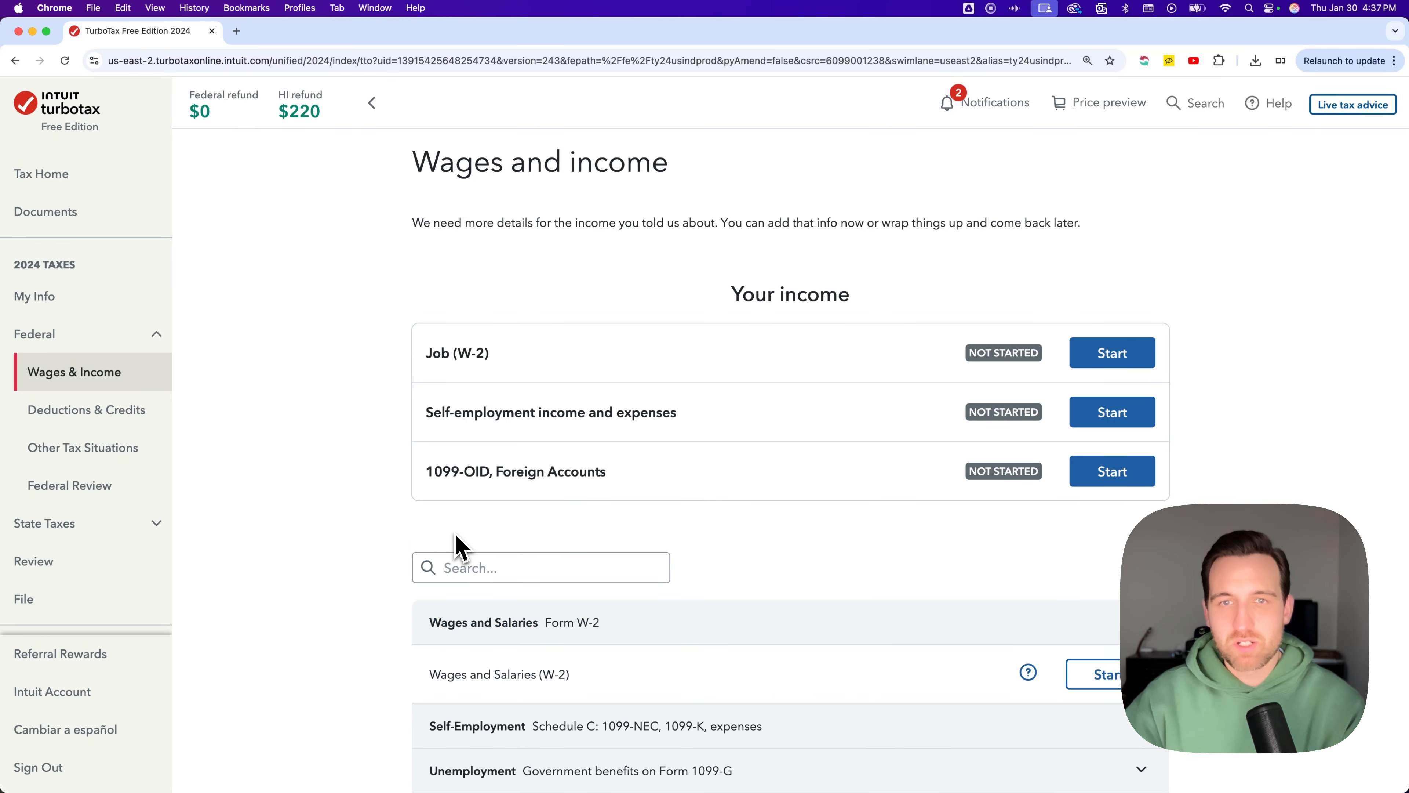
scroll(527, 522, down, 7)
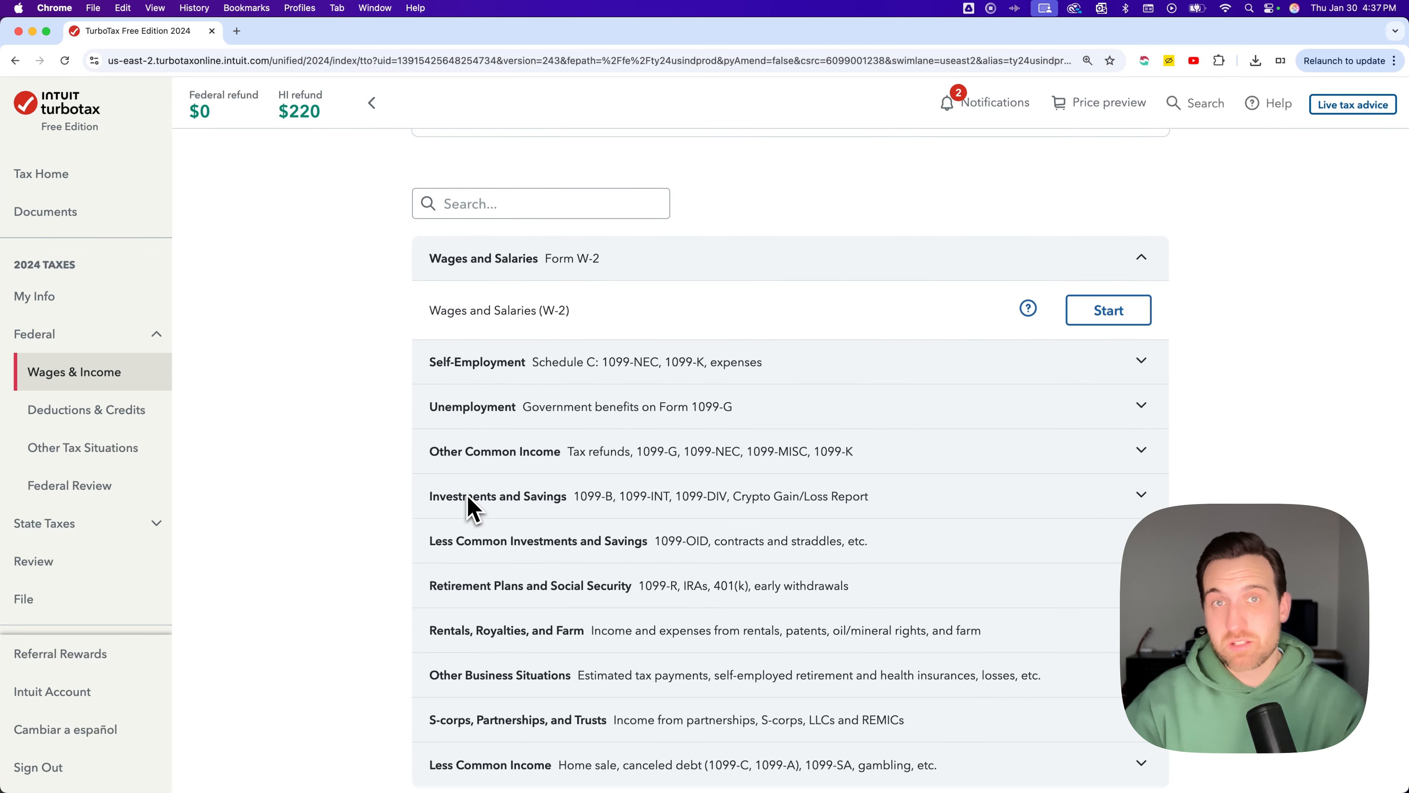
scroll(364, 494, down, 1)
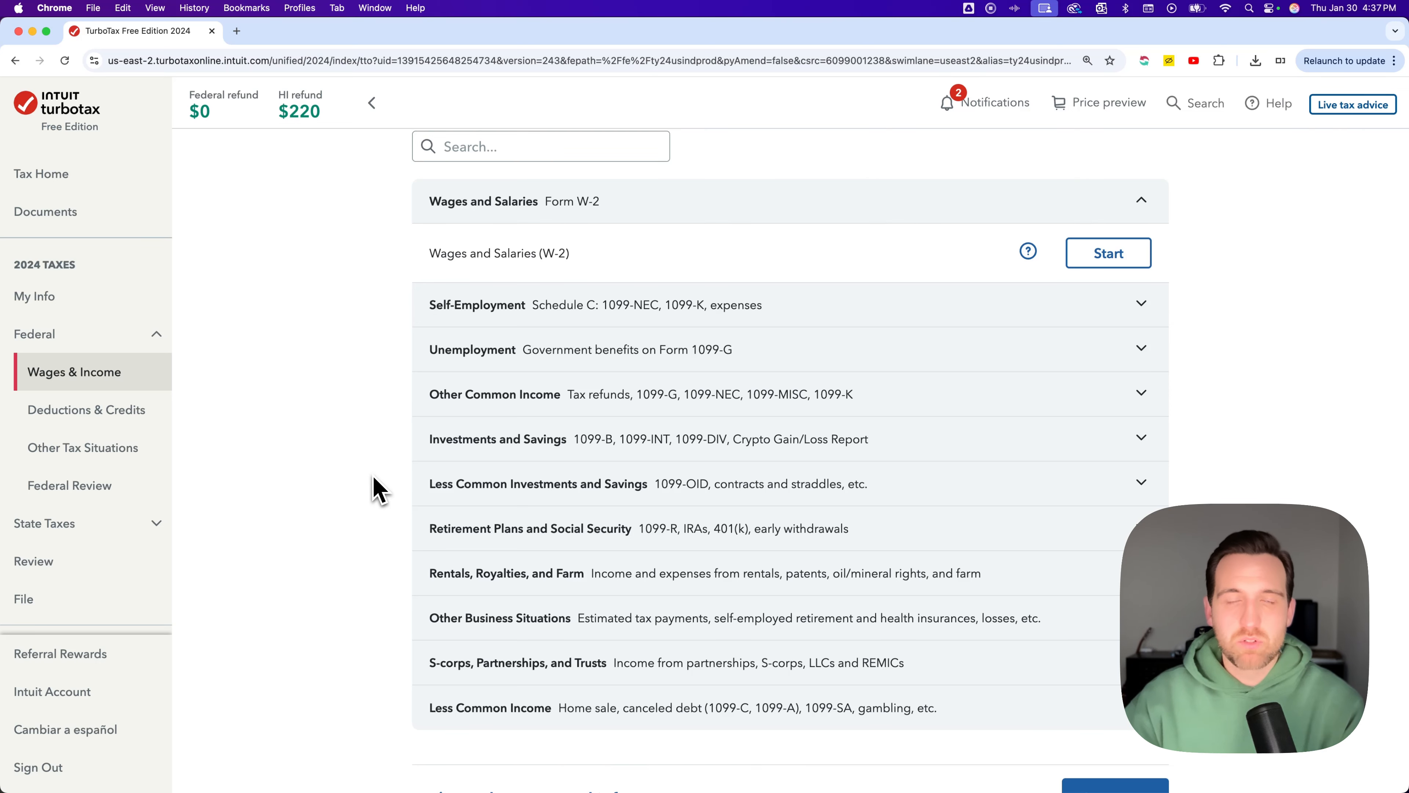
scroll(376, 489, up, 3)
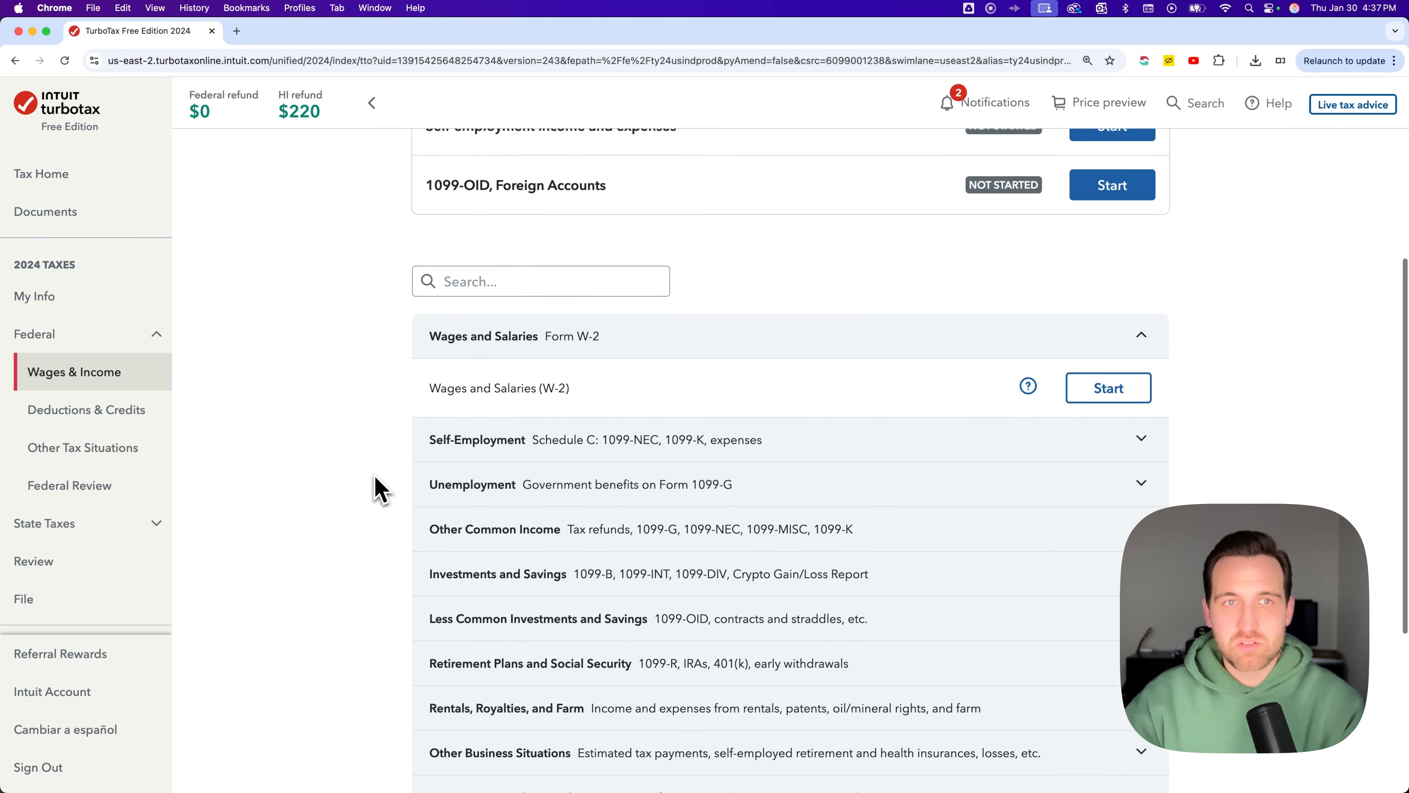
scroll(461, 371, down, 3)
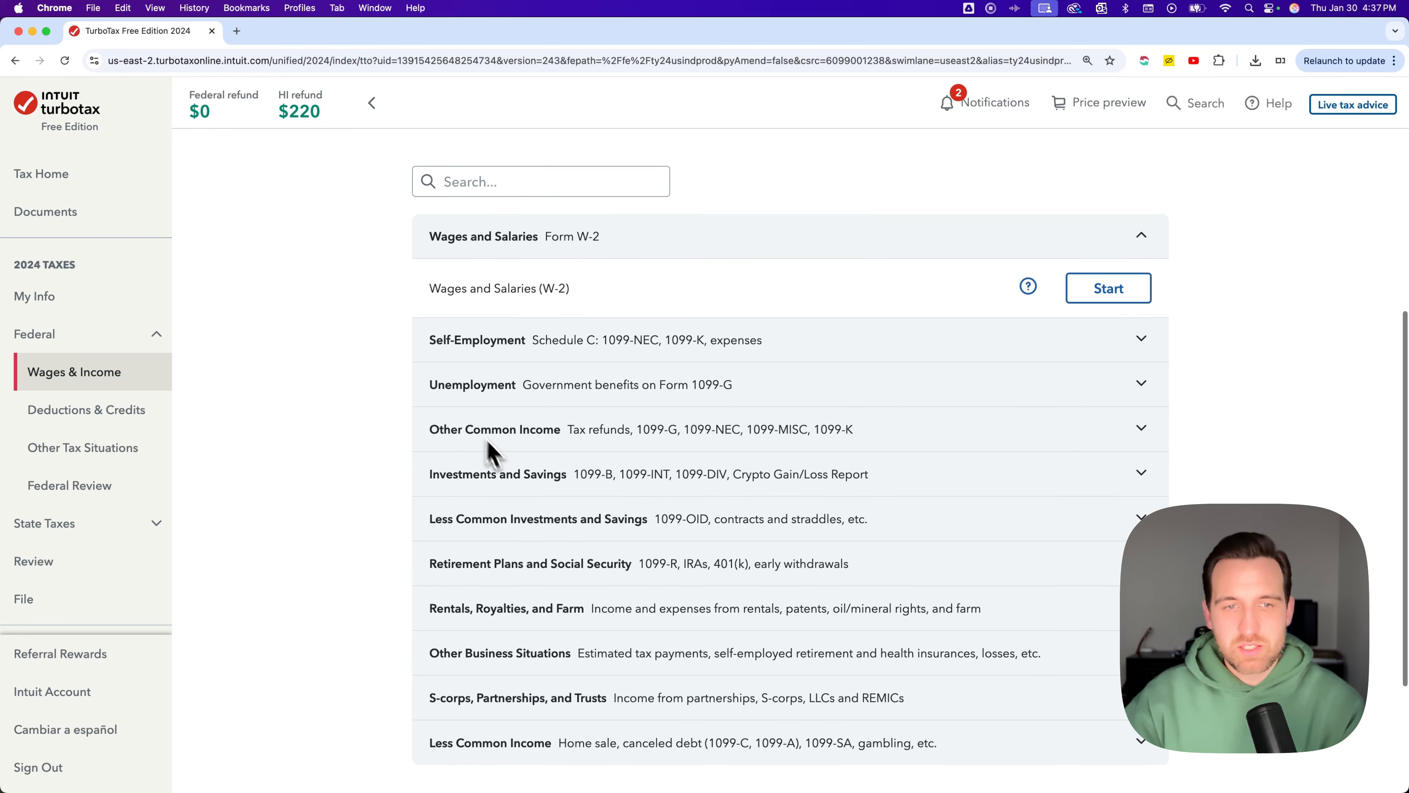
Expand the Investments and Savings category to see its income forms
click(732, 481)
scroll(732, 480, down, 1)
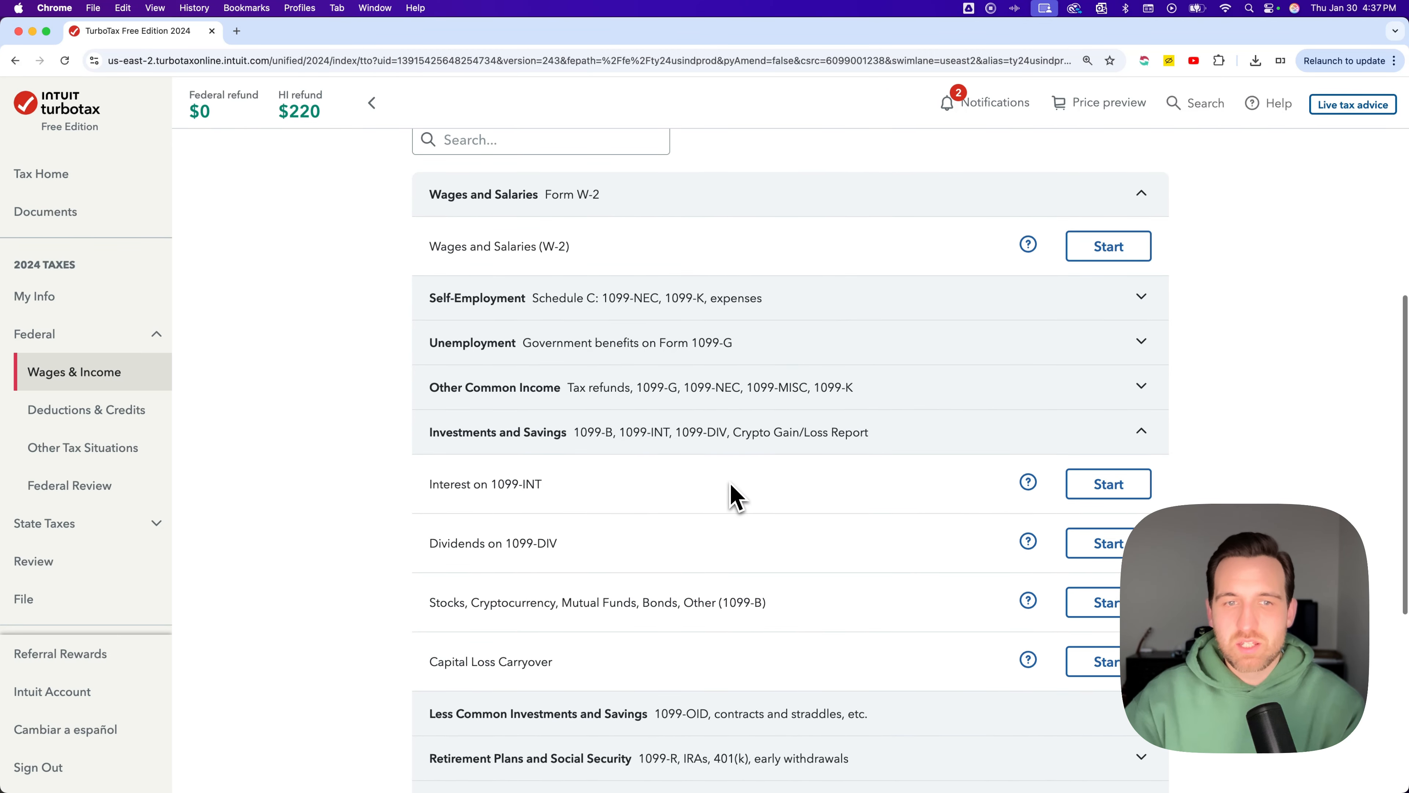
drag(503, 483, 559, 488)
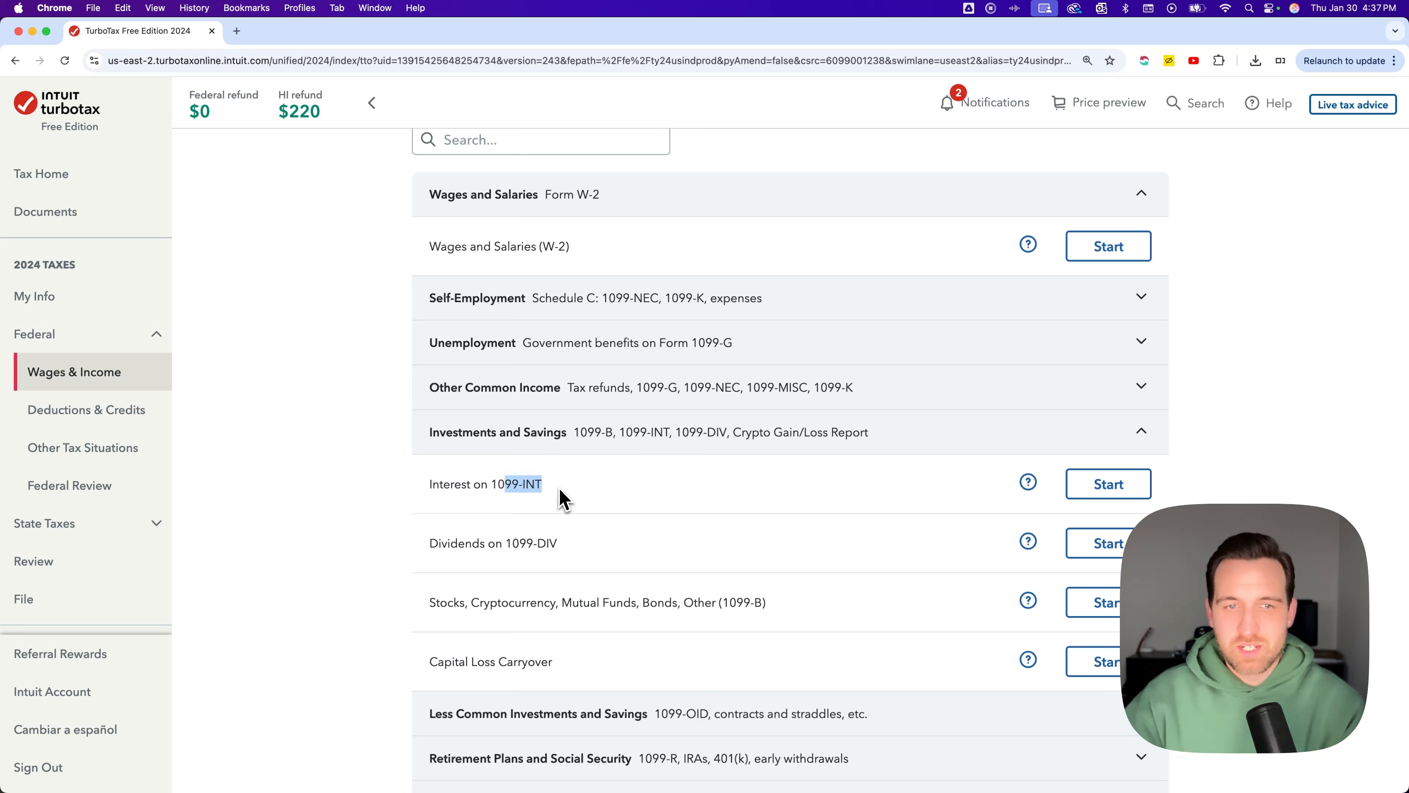
click(583, 479)
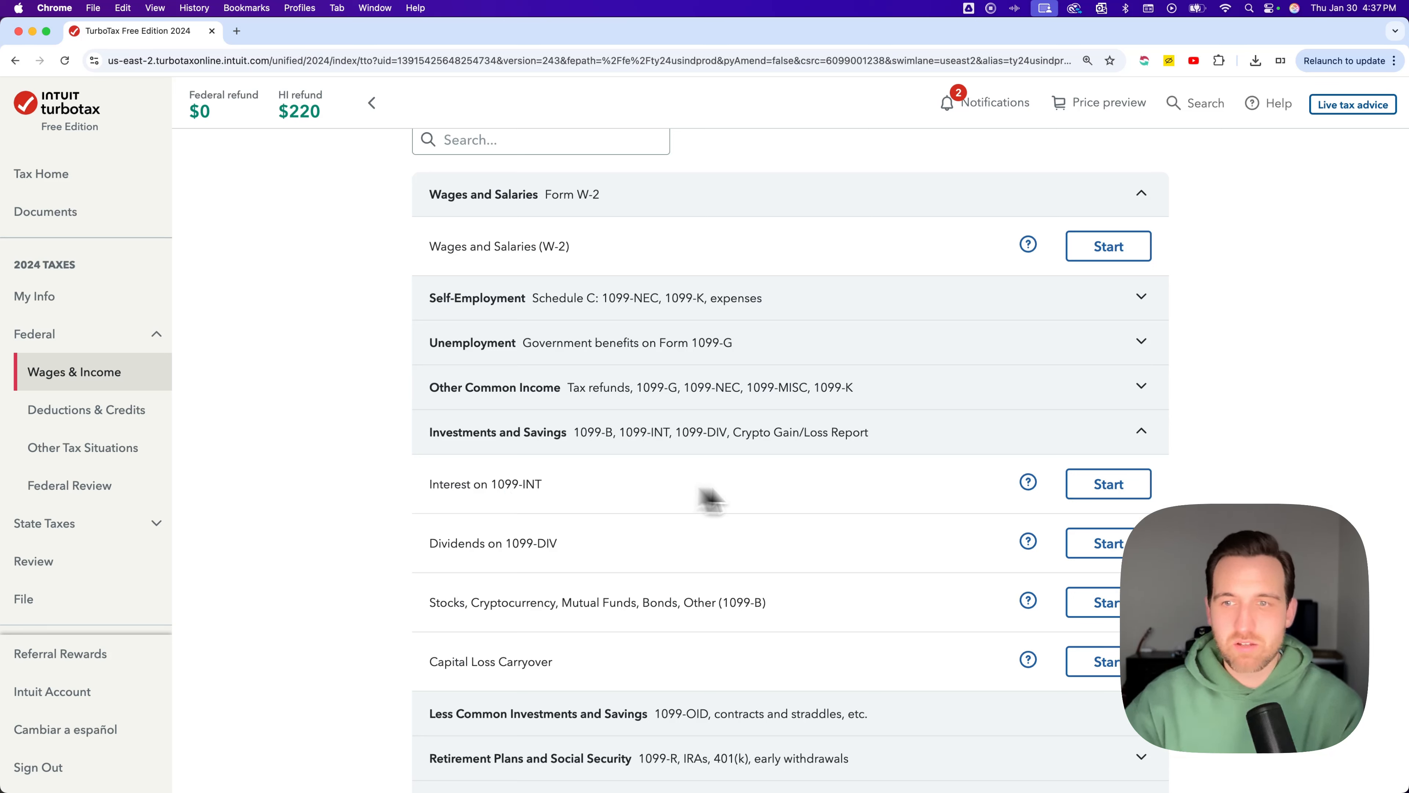
Open the 1099-INT interest entry and read the investment income question
click(1109, 487)
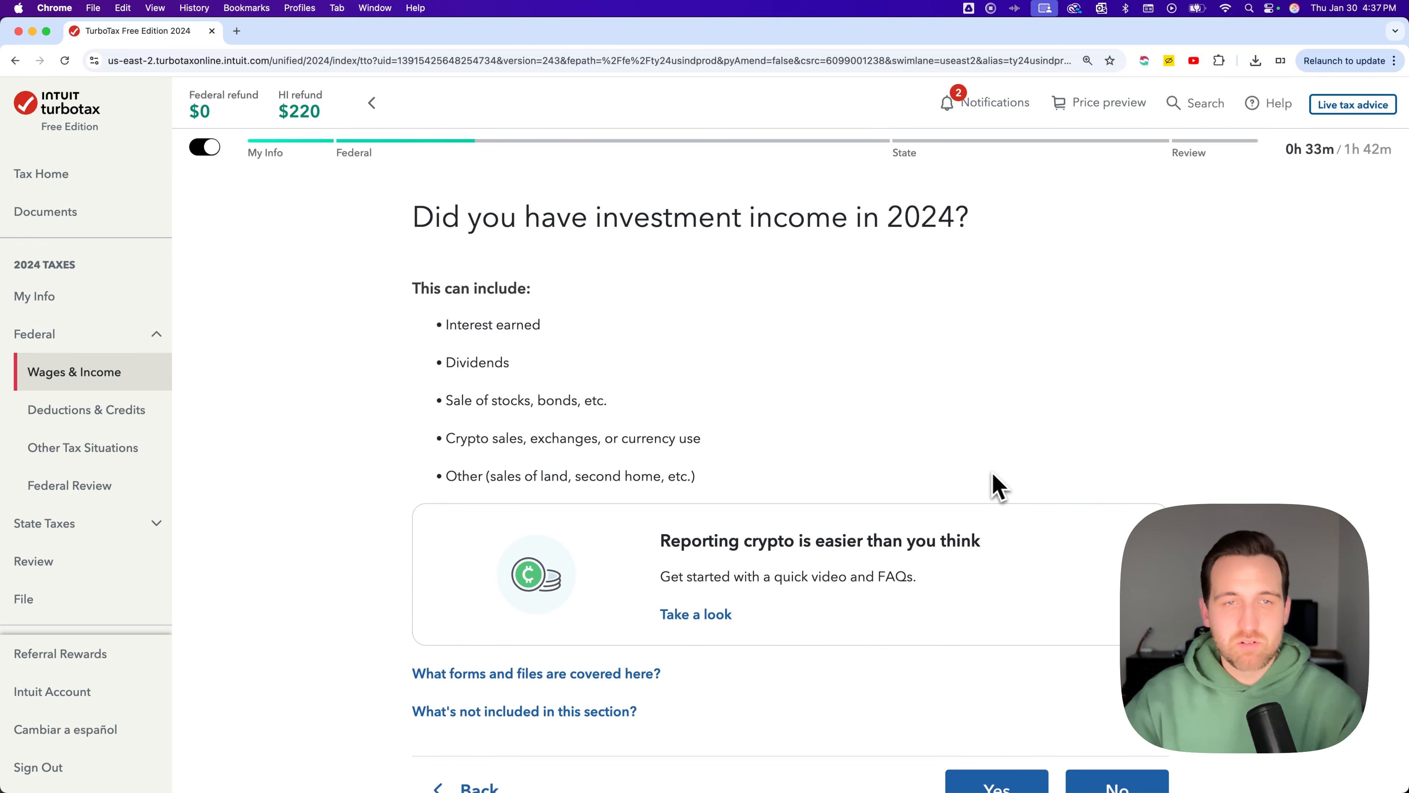
scroll(764, 419, down, 1)
scroll(764, 427, down, 2)
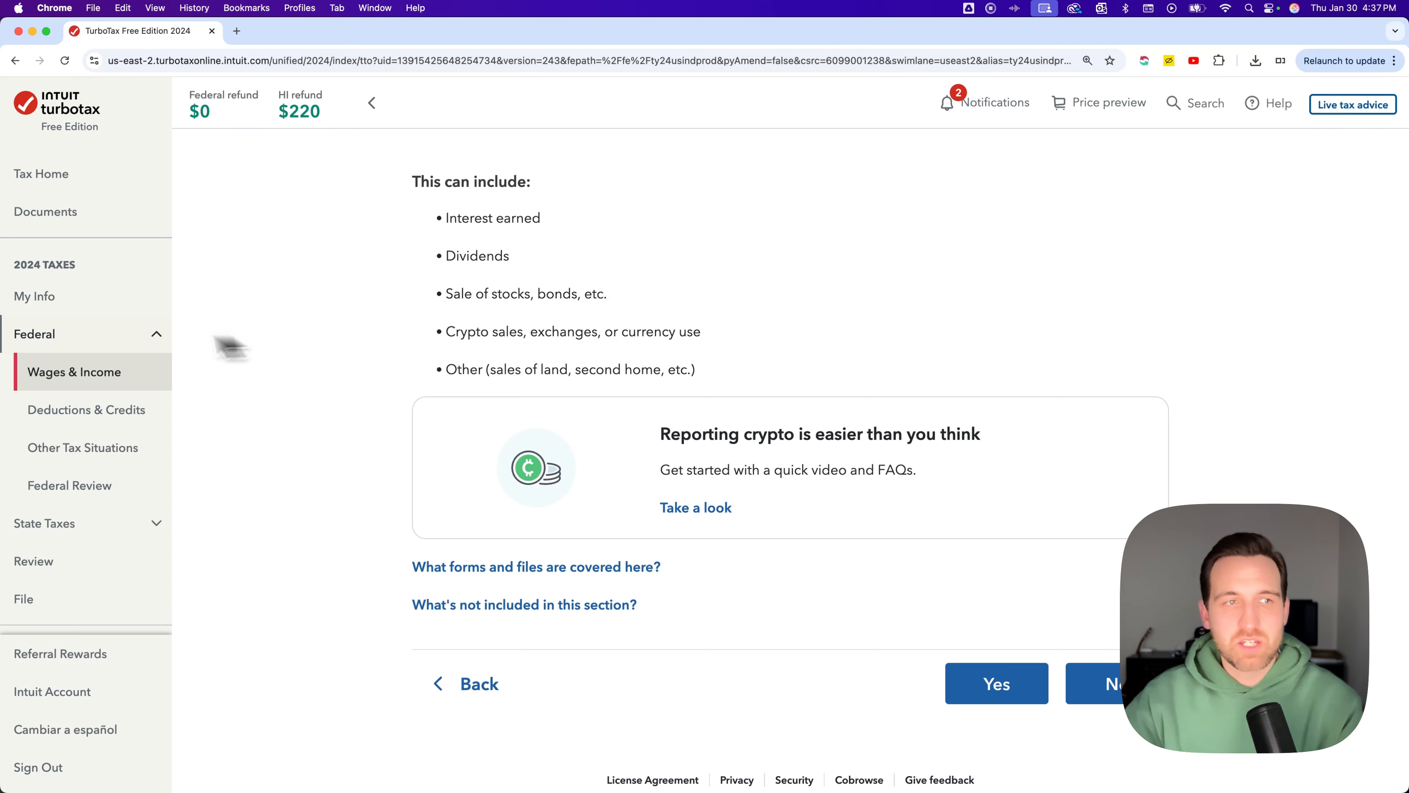
Browse the My Info, Other Tax Situations and Prepare State sections, then return to Wages & Income
click(63, 306)
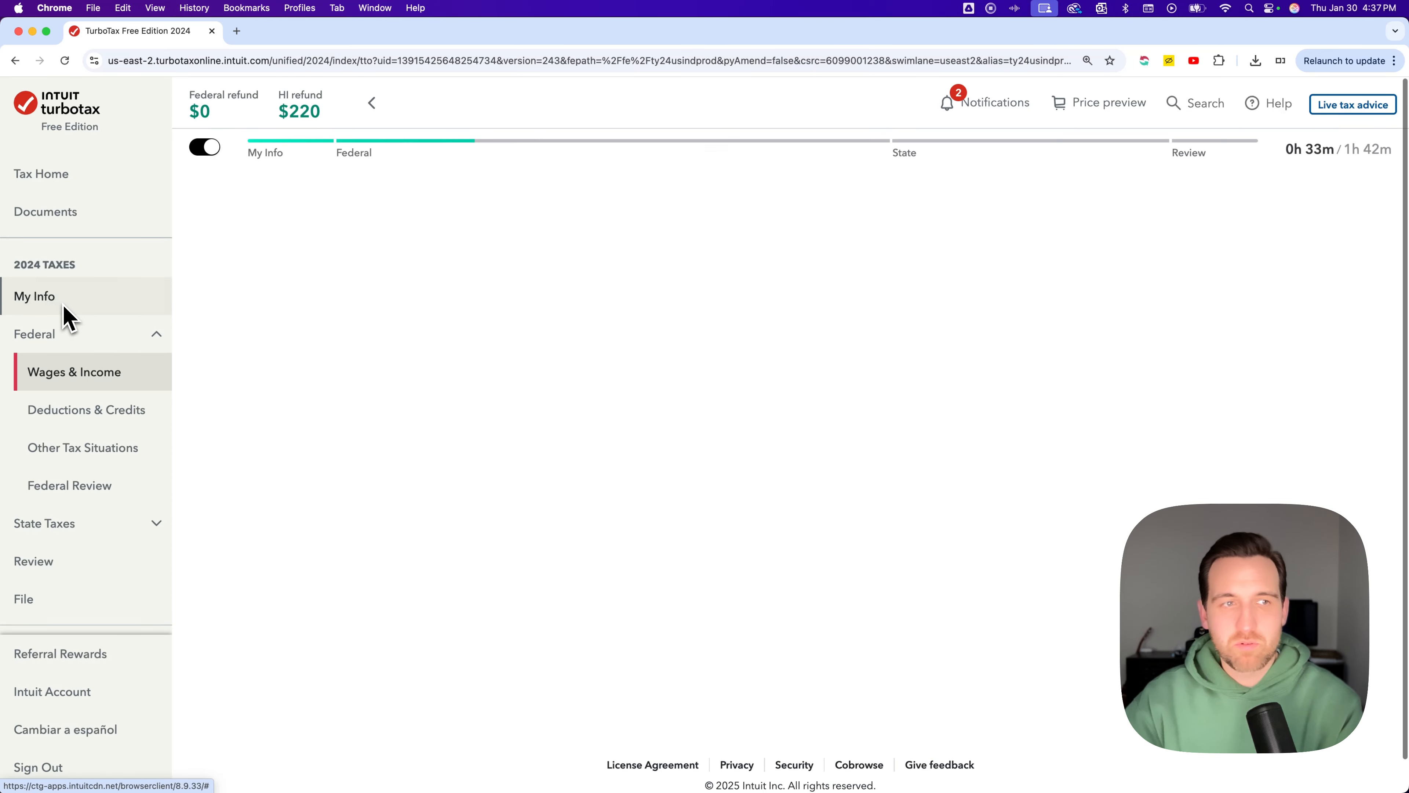
click(90, 448)
click(90, 519)
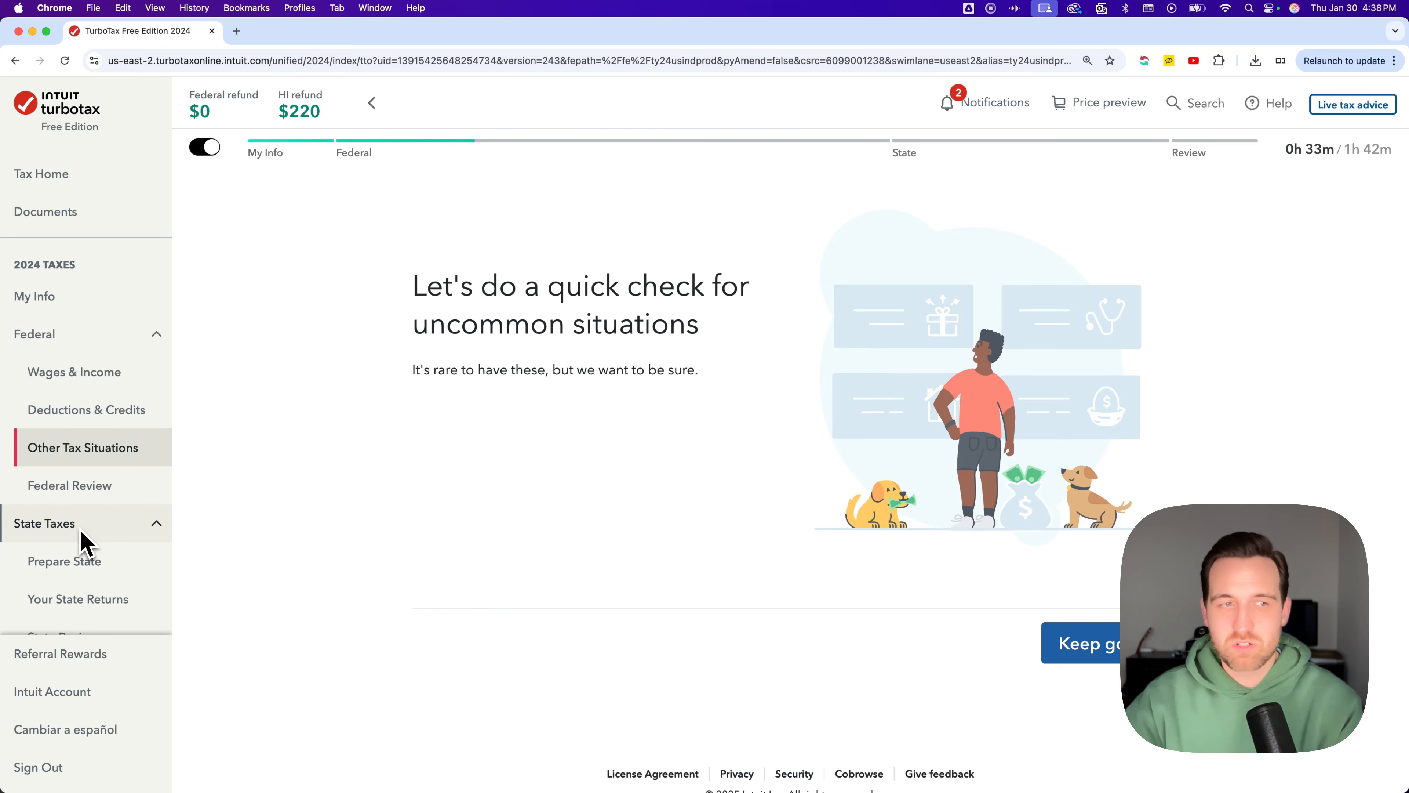
click(86, 572)
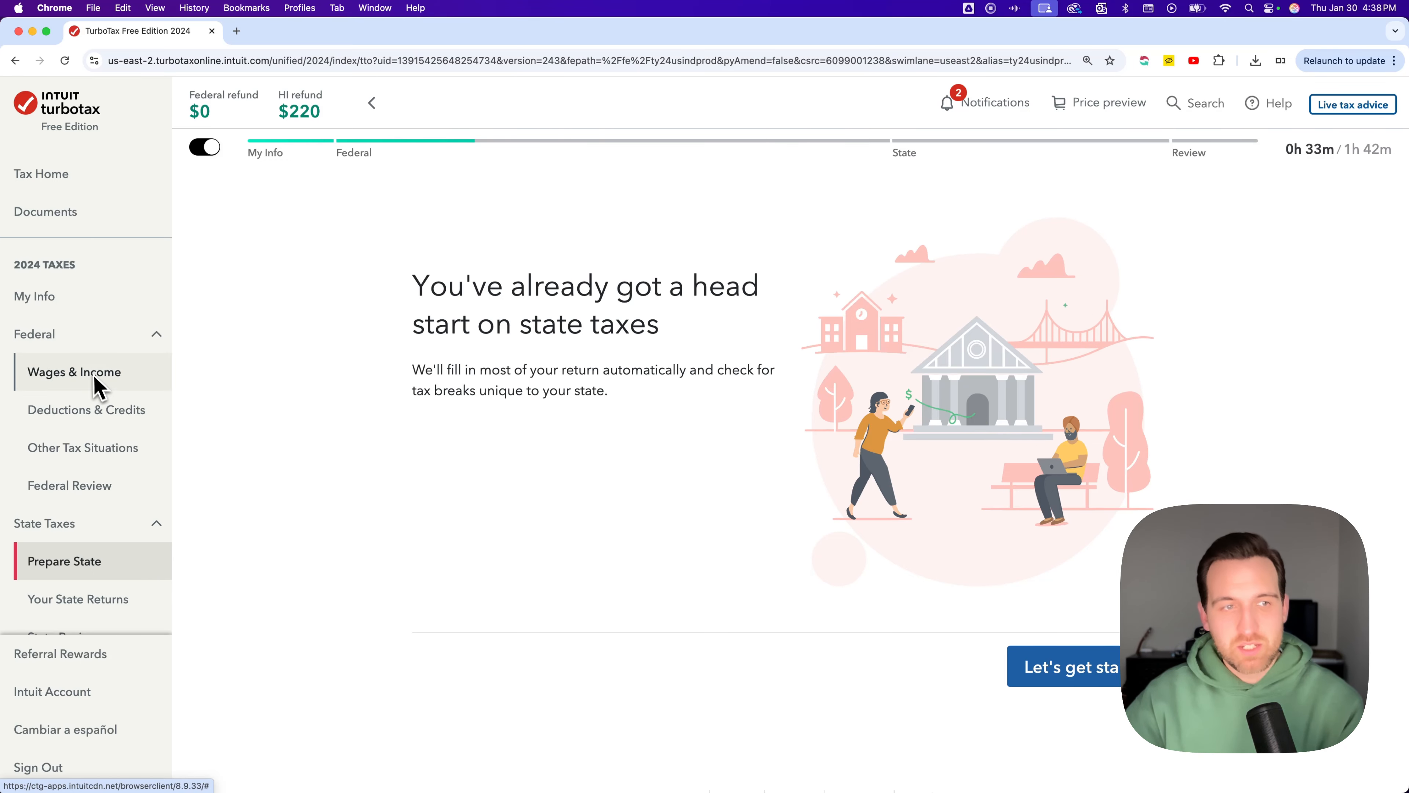
click(83, 372)
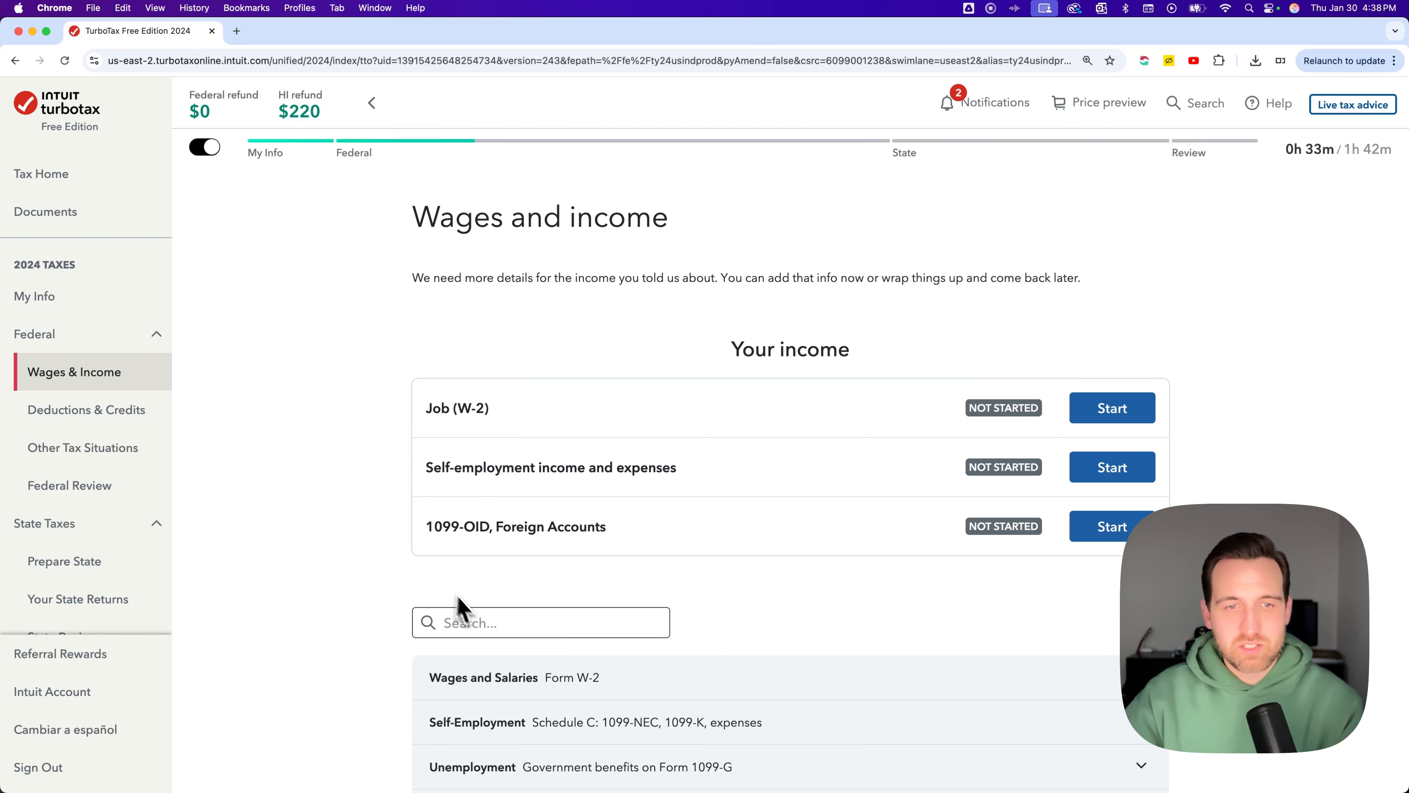
Search the income topics list for interest
click(508, 631)
scroll(508, 631, down, 2)
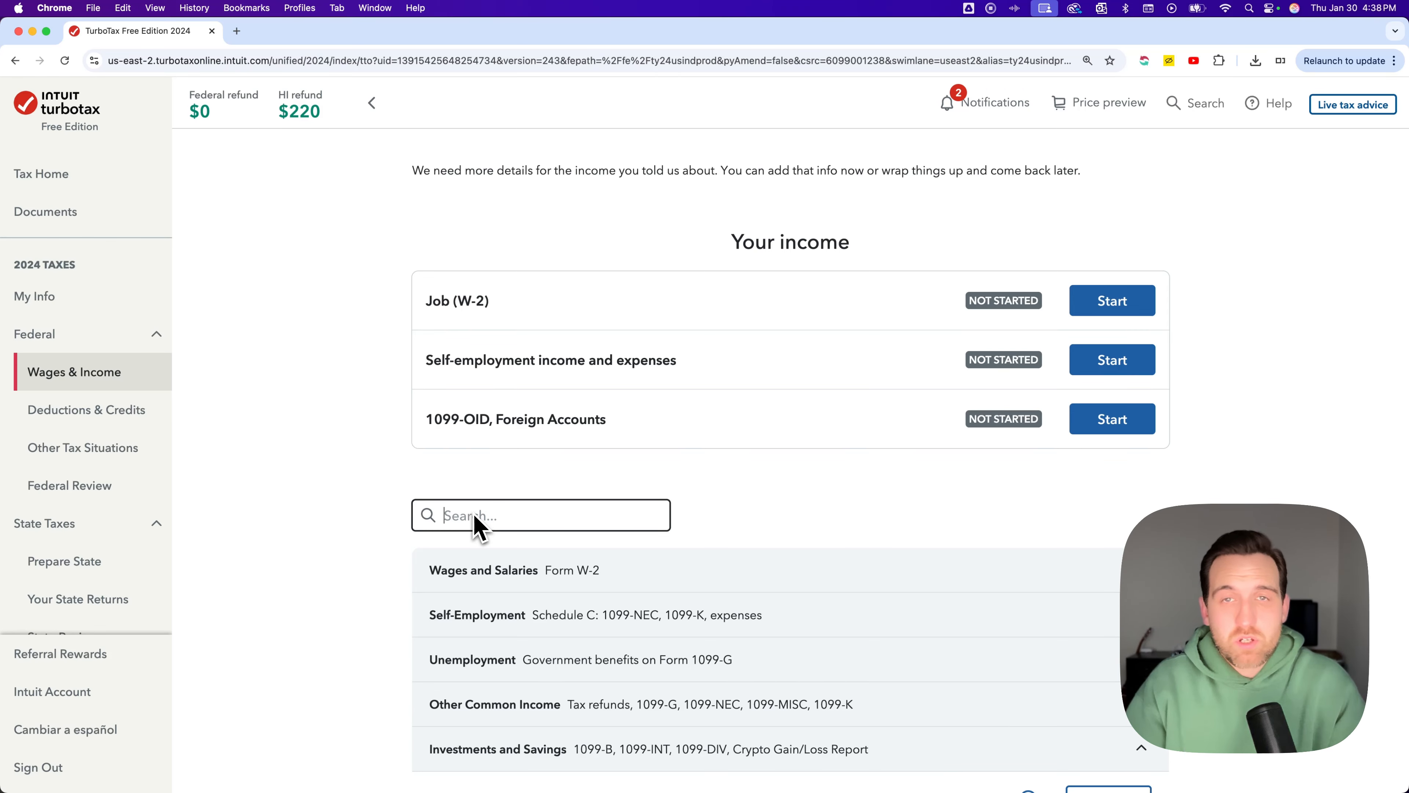
text(erest)
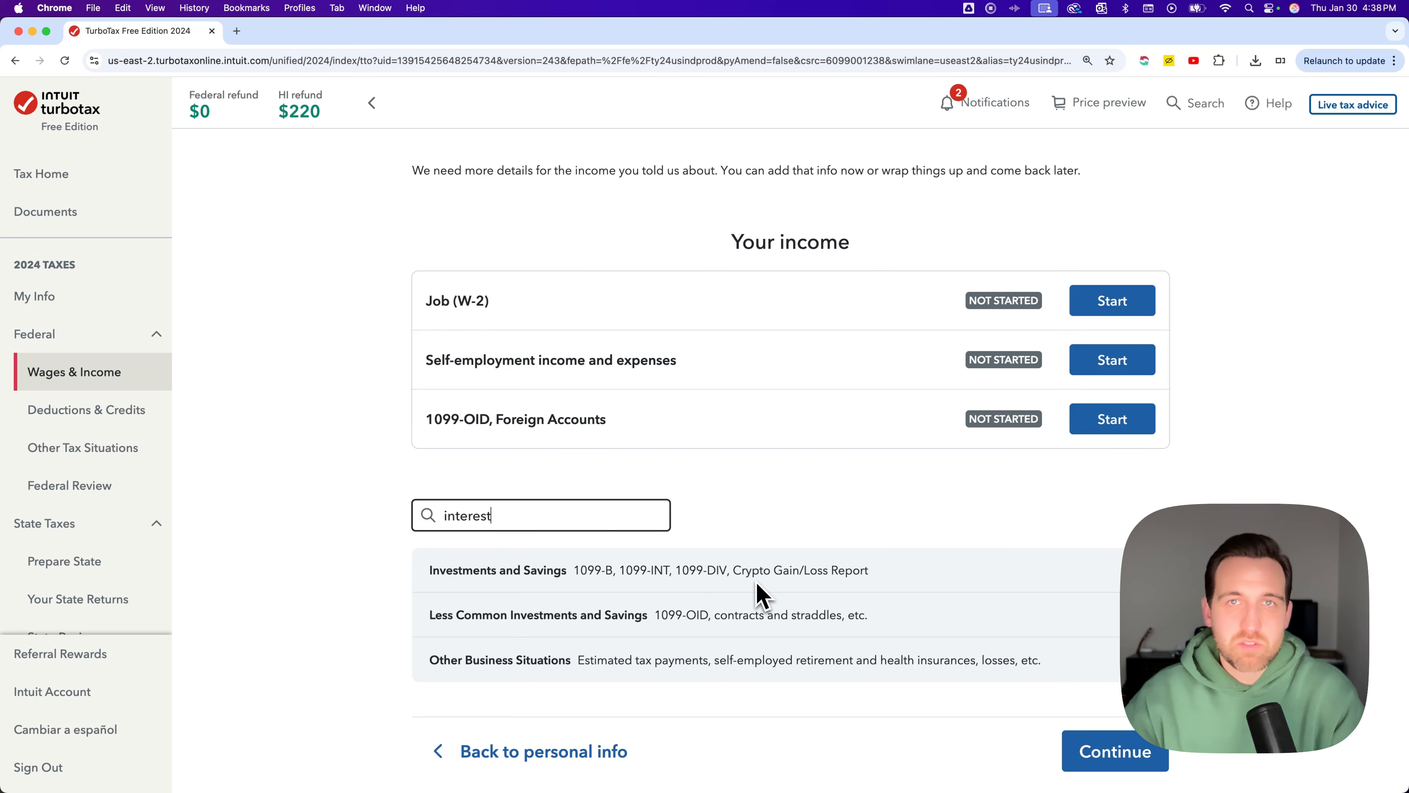
scroll(1238, 129, up, 1)
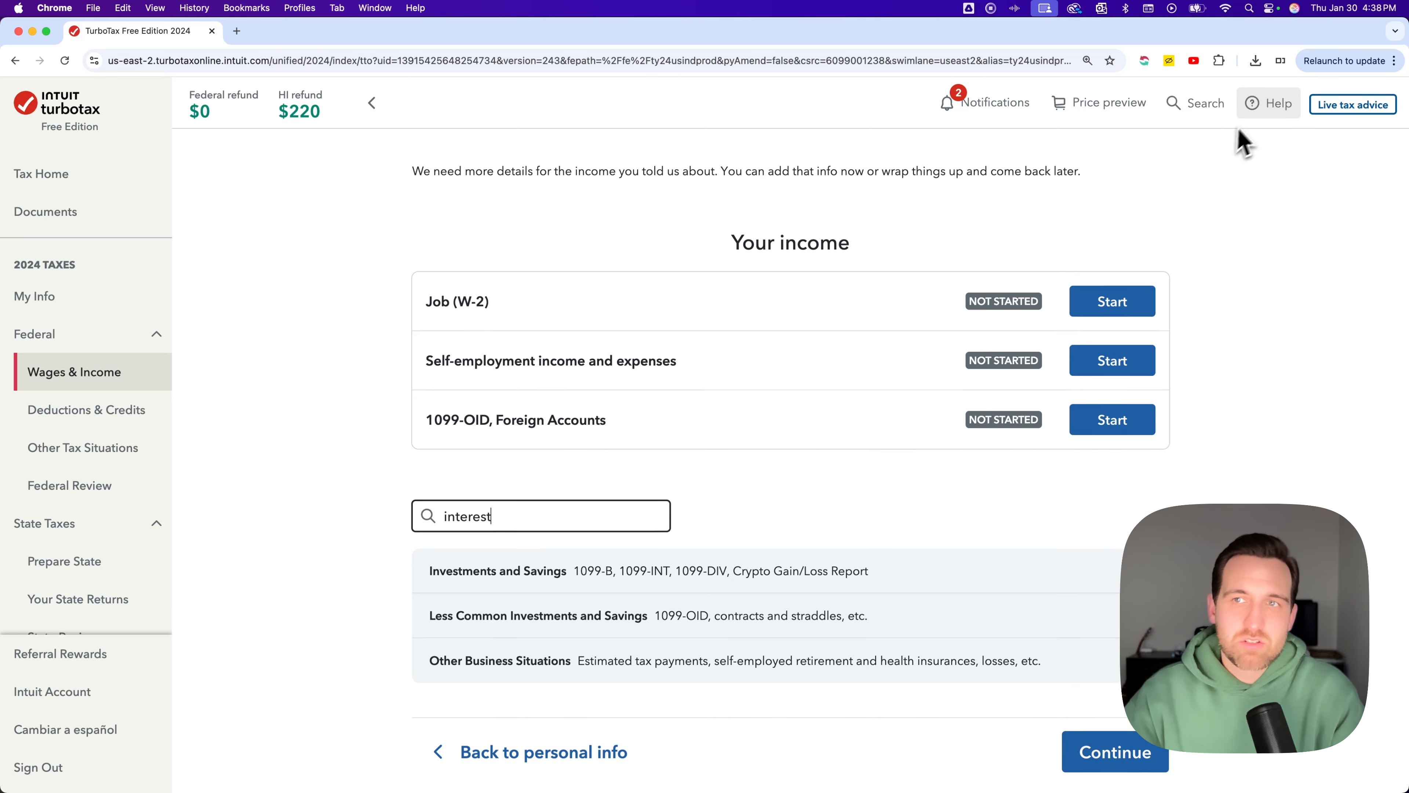
Search the TurboTax help for savings account interest
click(1194, 118)
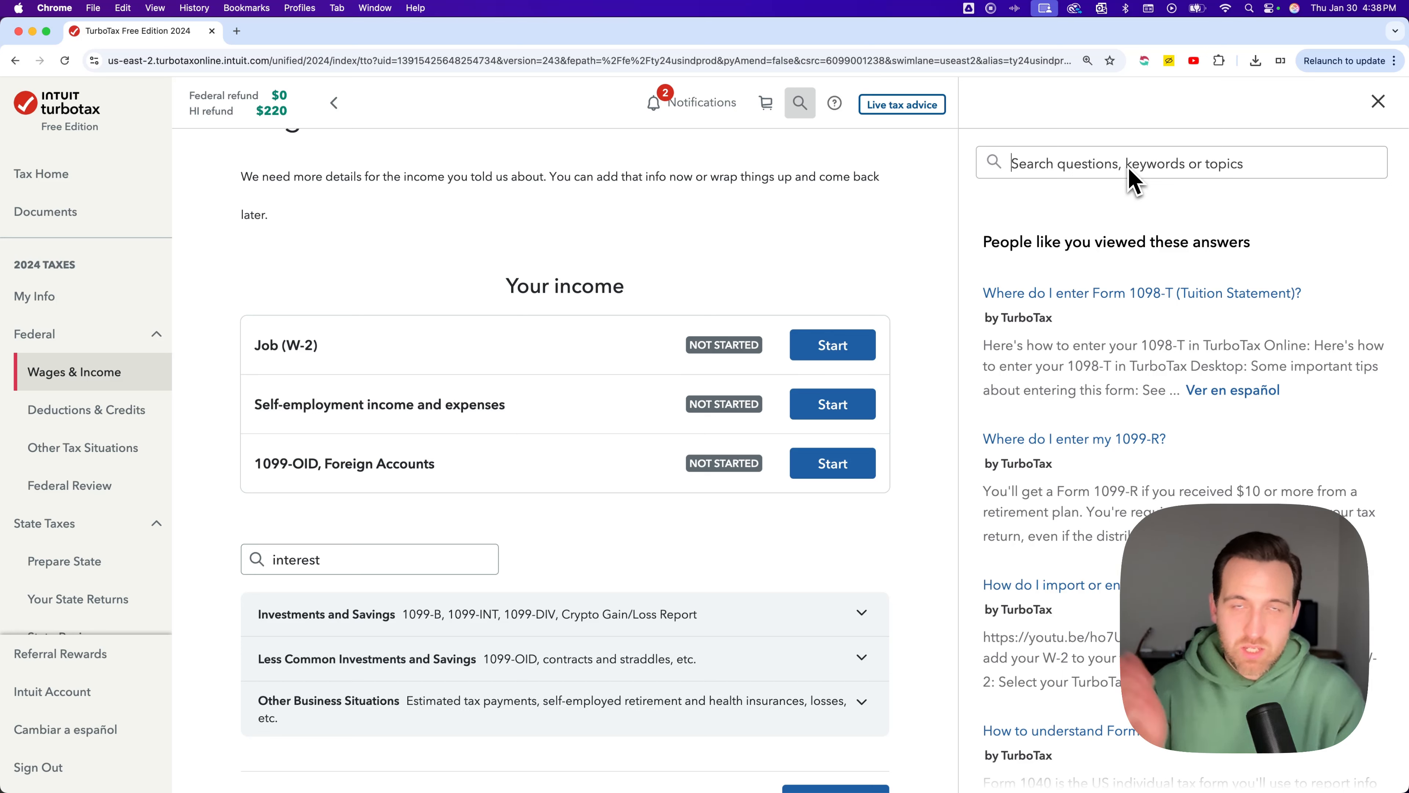
text(savings )
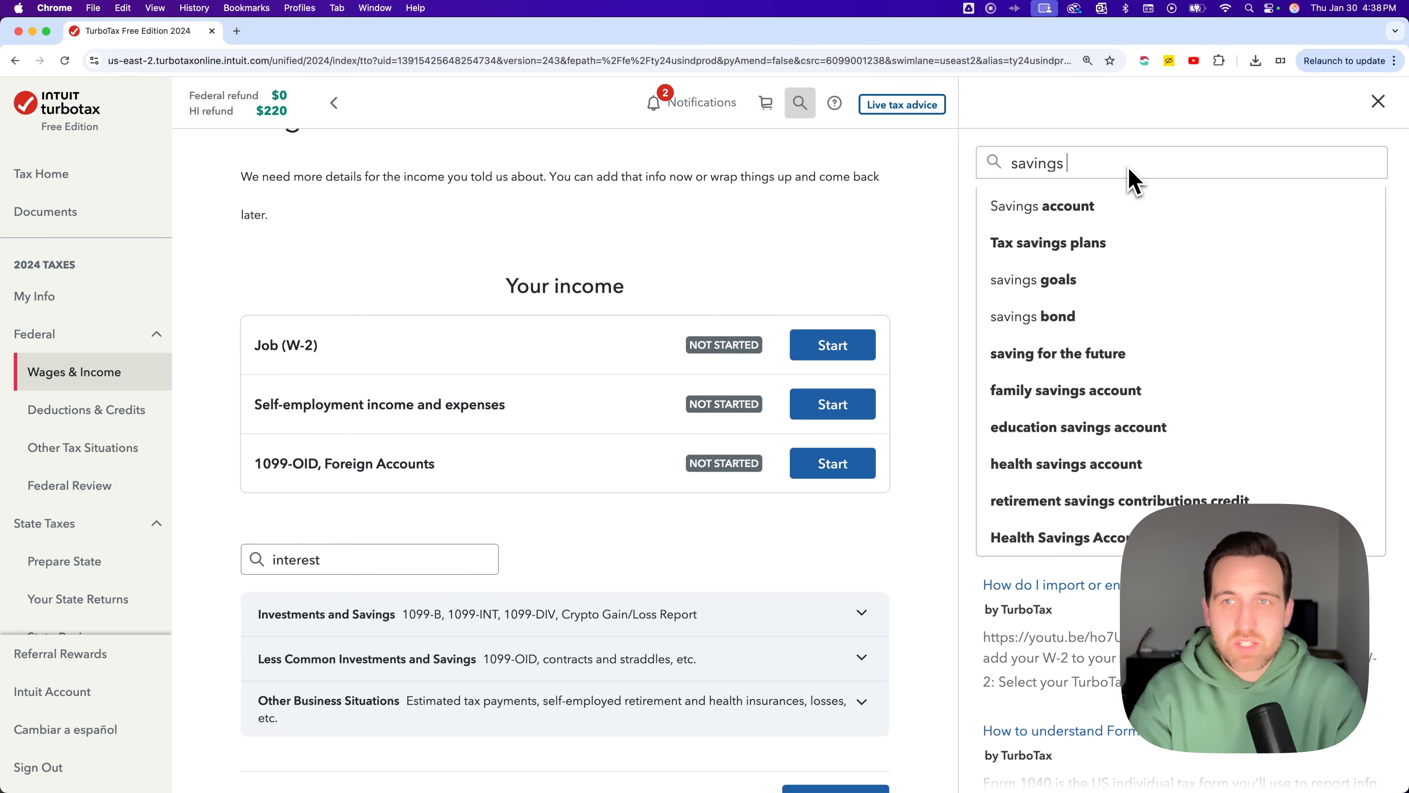
text(account interest)
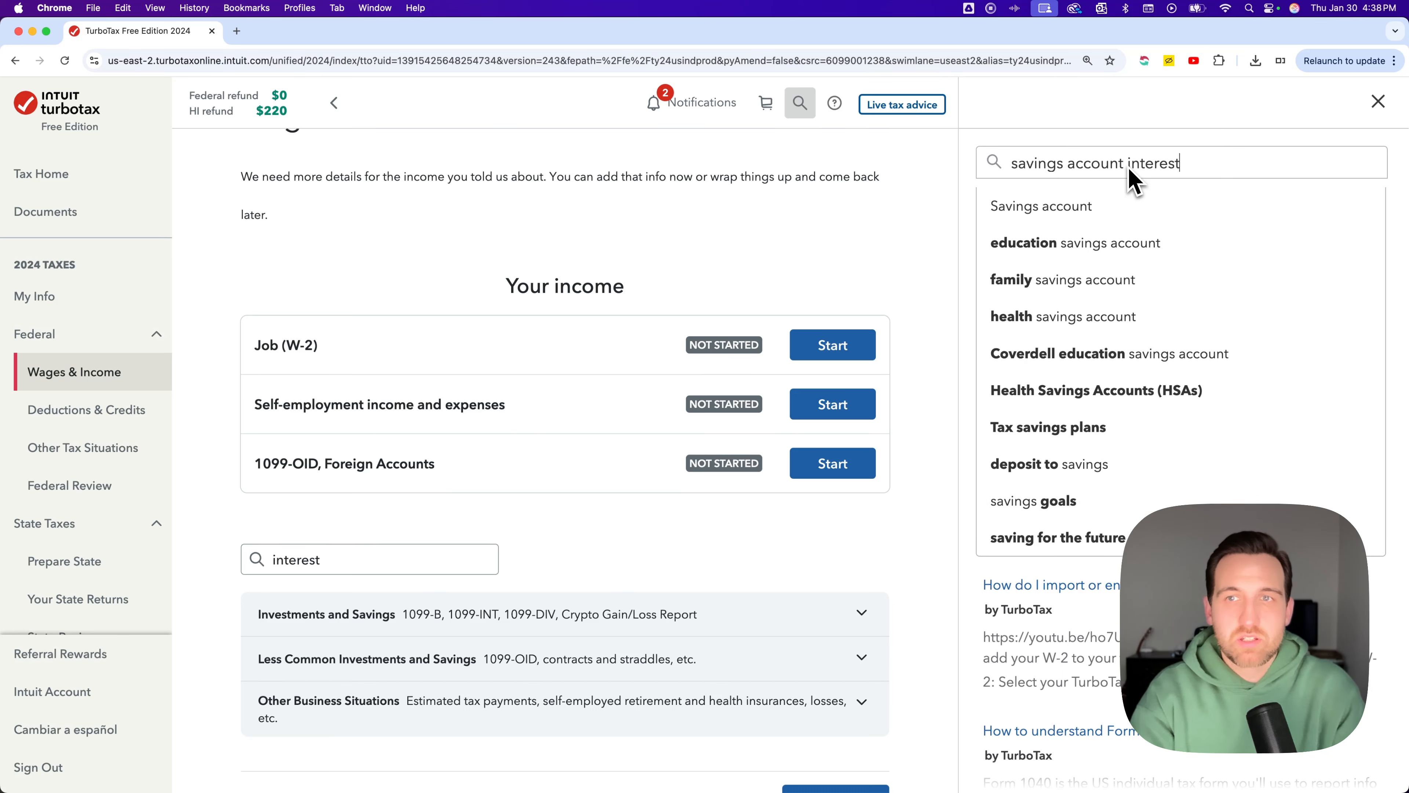
key(Return)
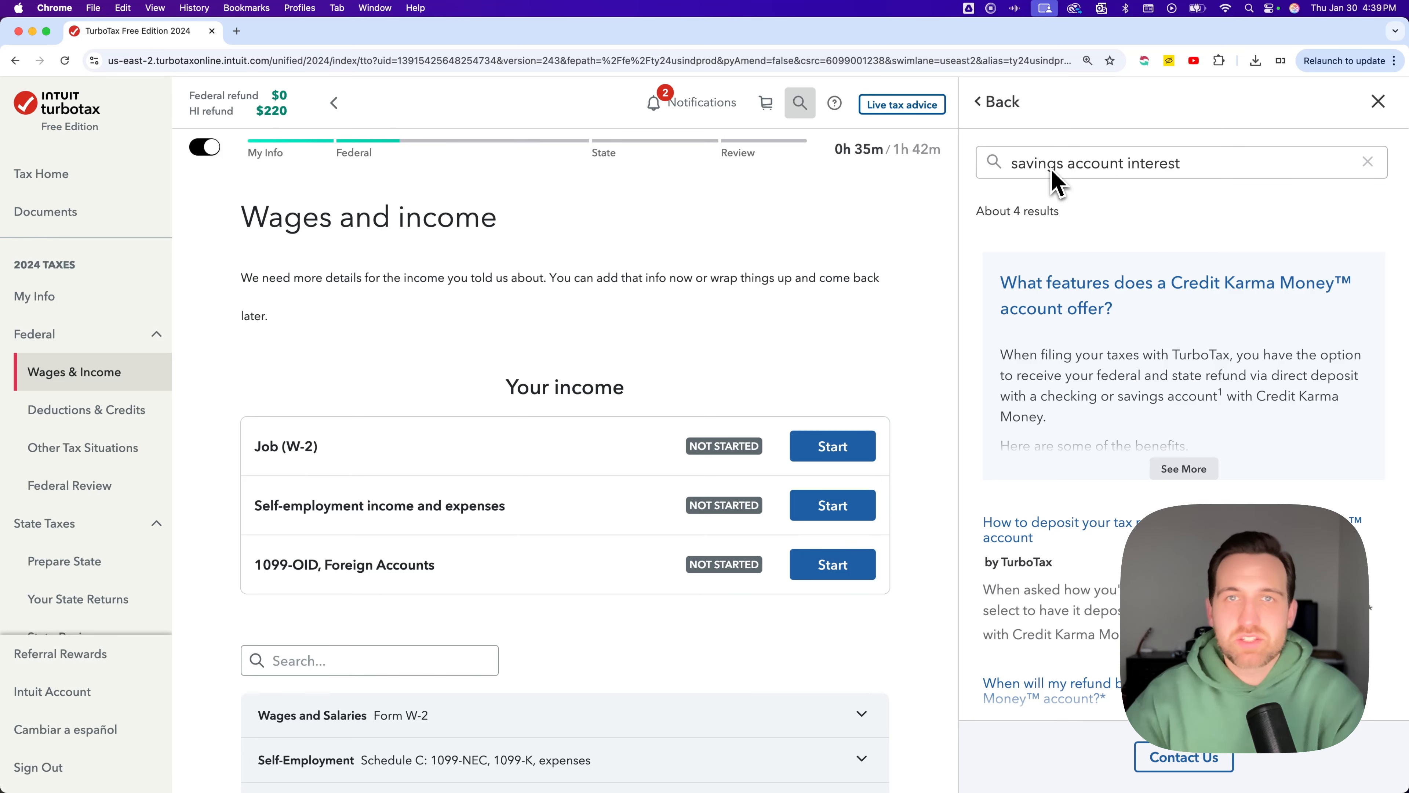
Change the help search to bank account interest and jump to the bank account interest section
double_click(1034, 164)
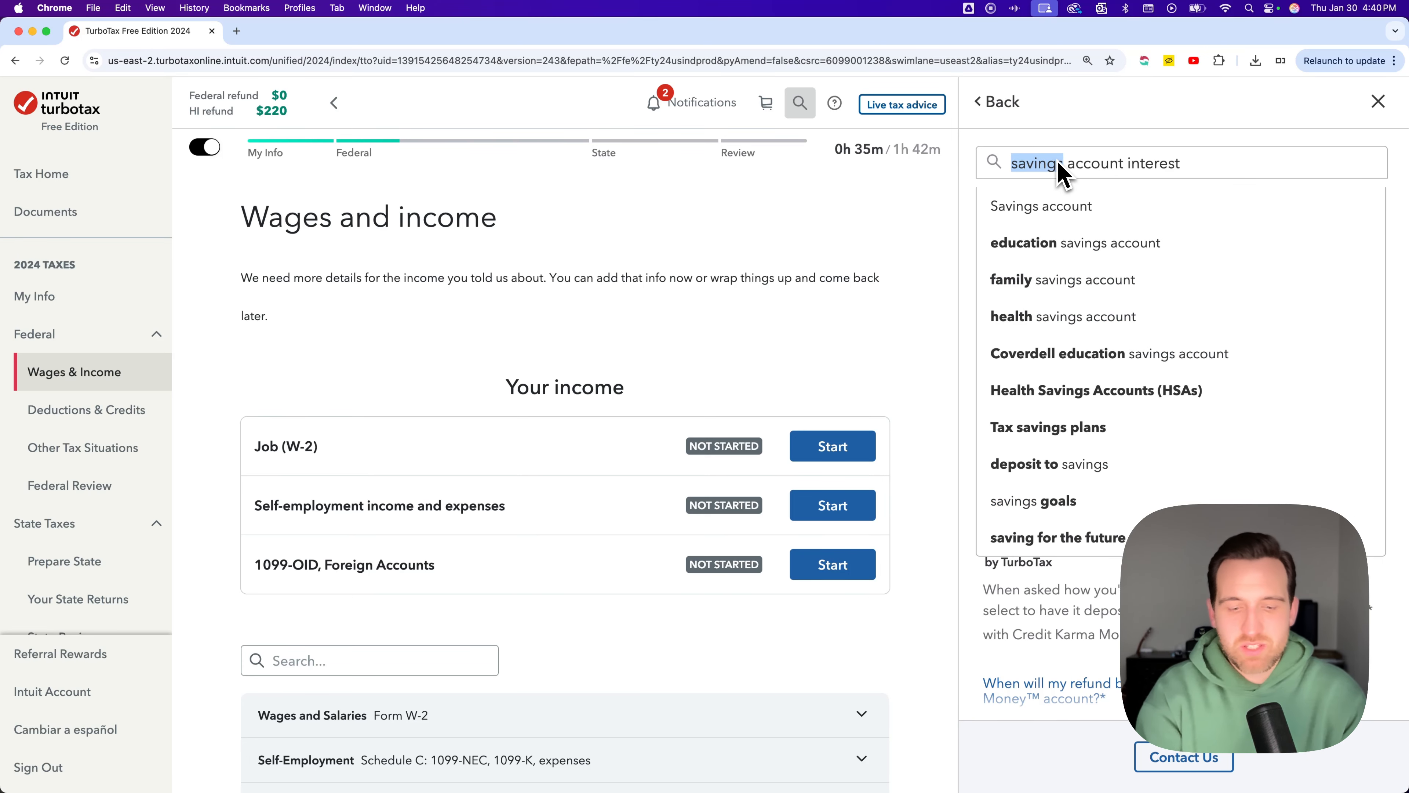
text(bank)
key(Return)
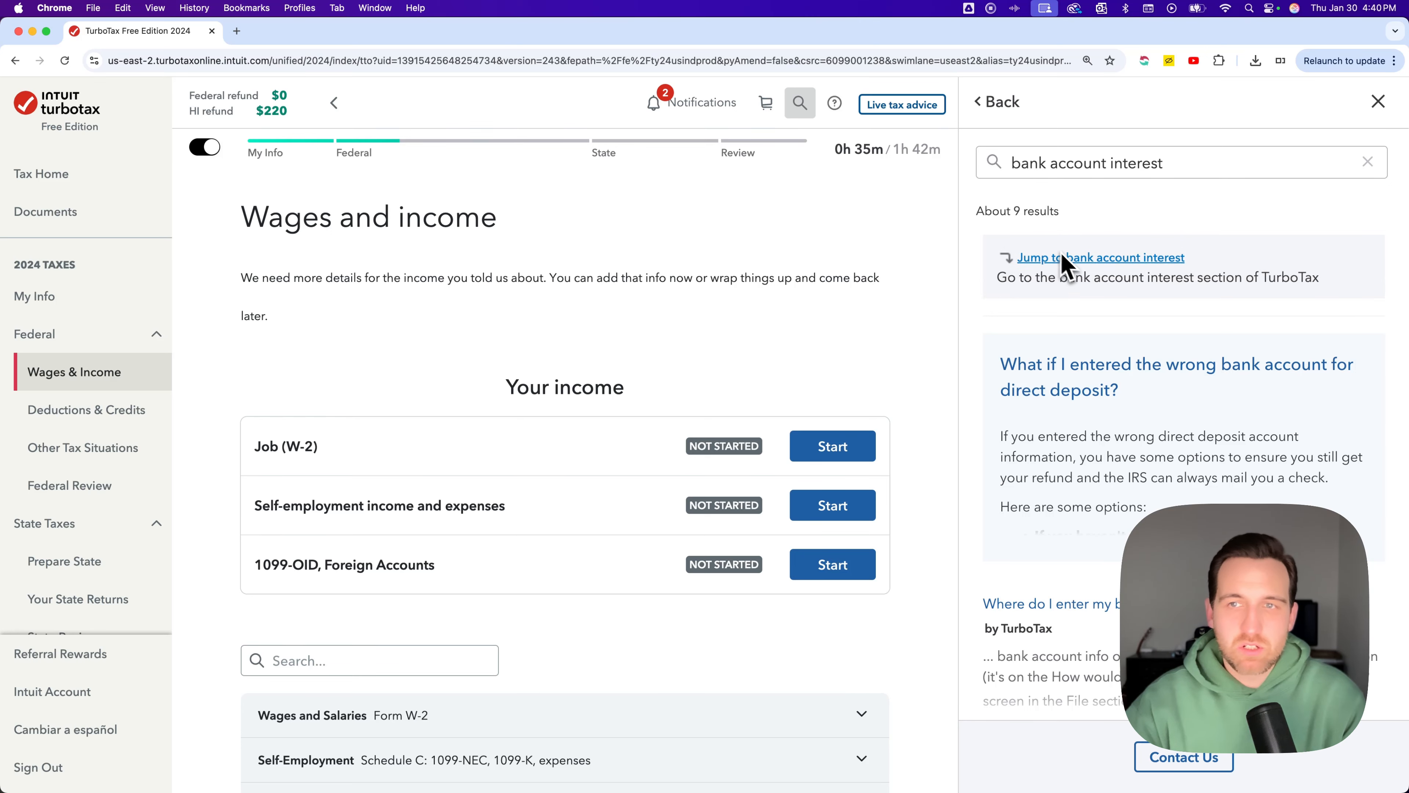
click(1097, 259)
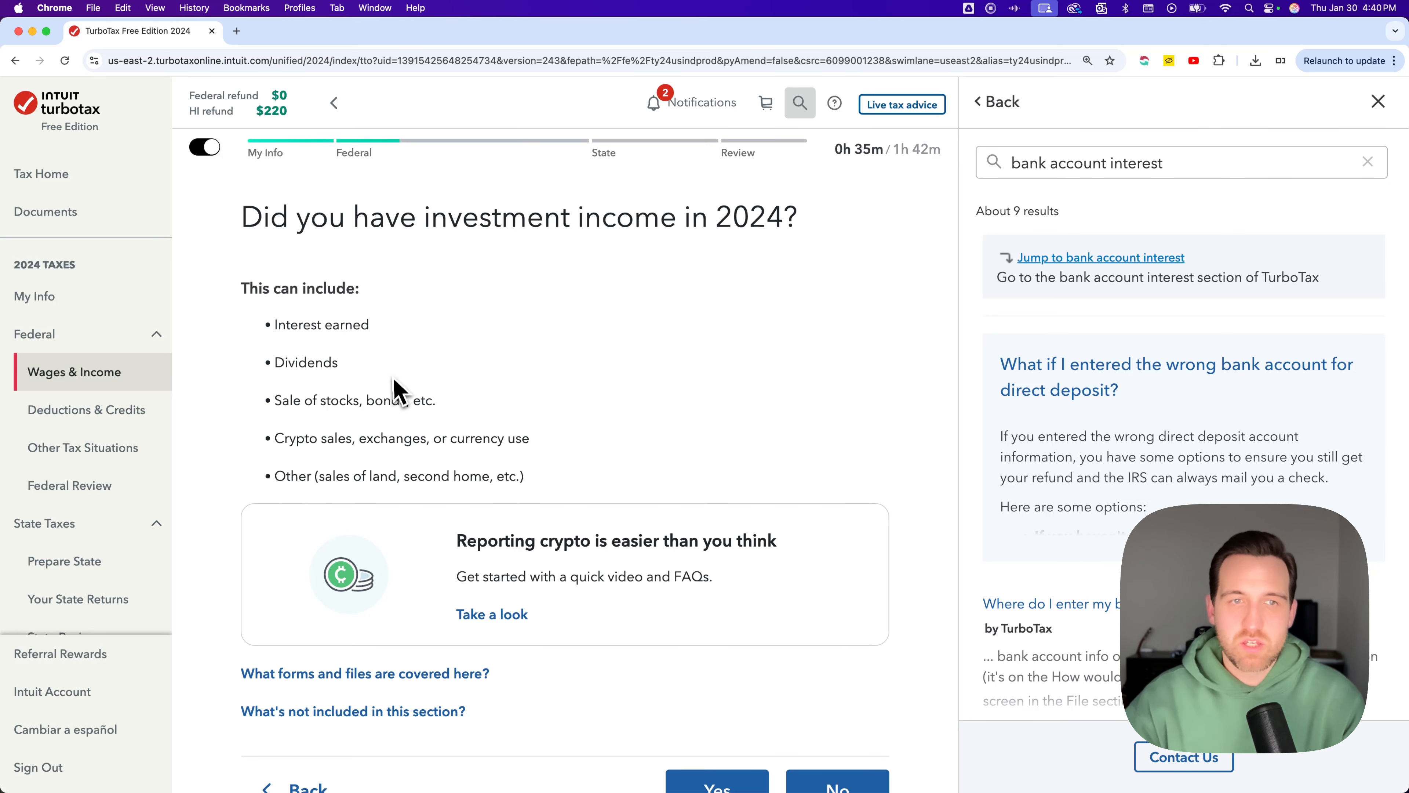
scroll(555, 374, down, 2)
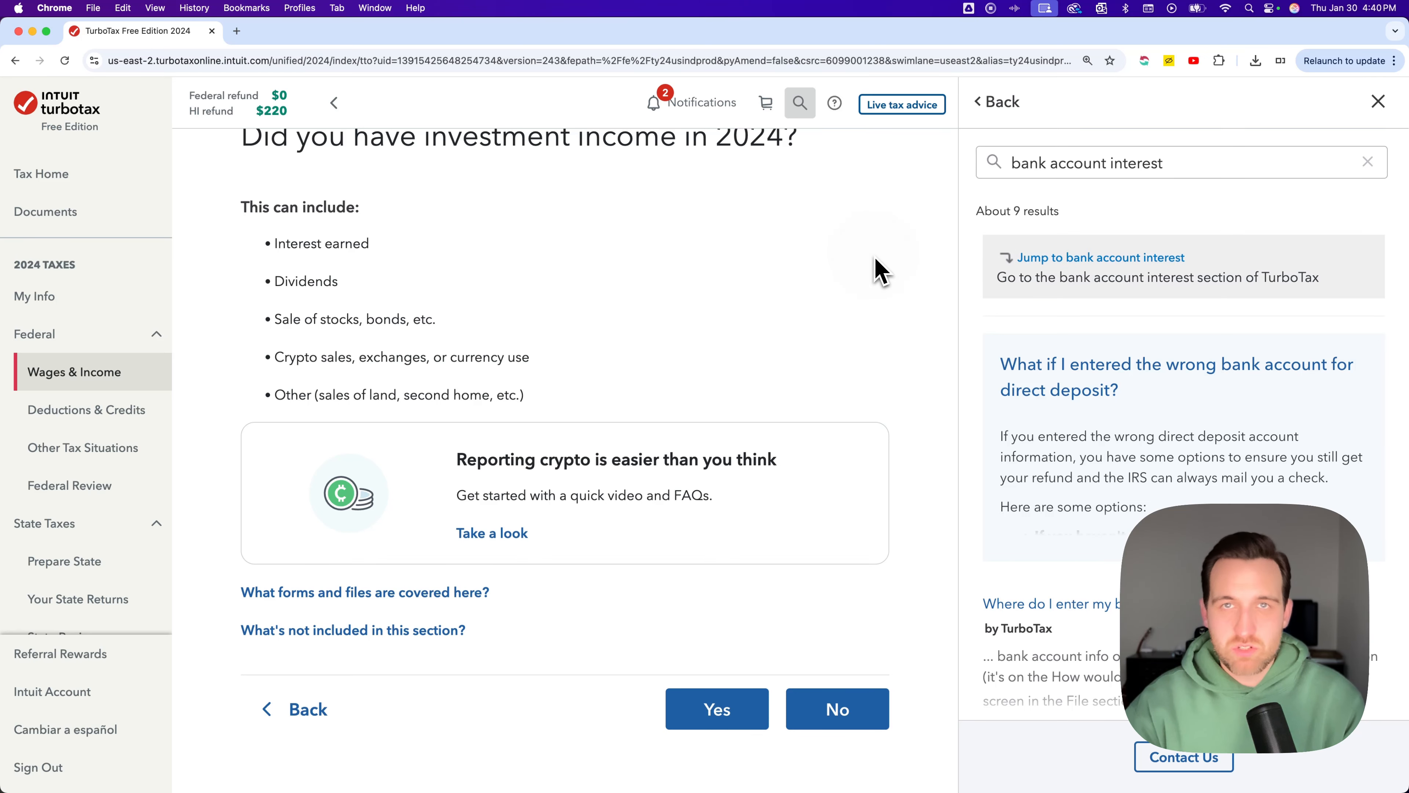
scroll(882, 275, up, 2)
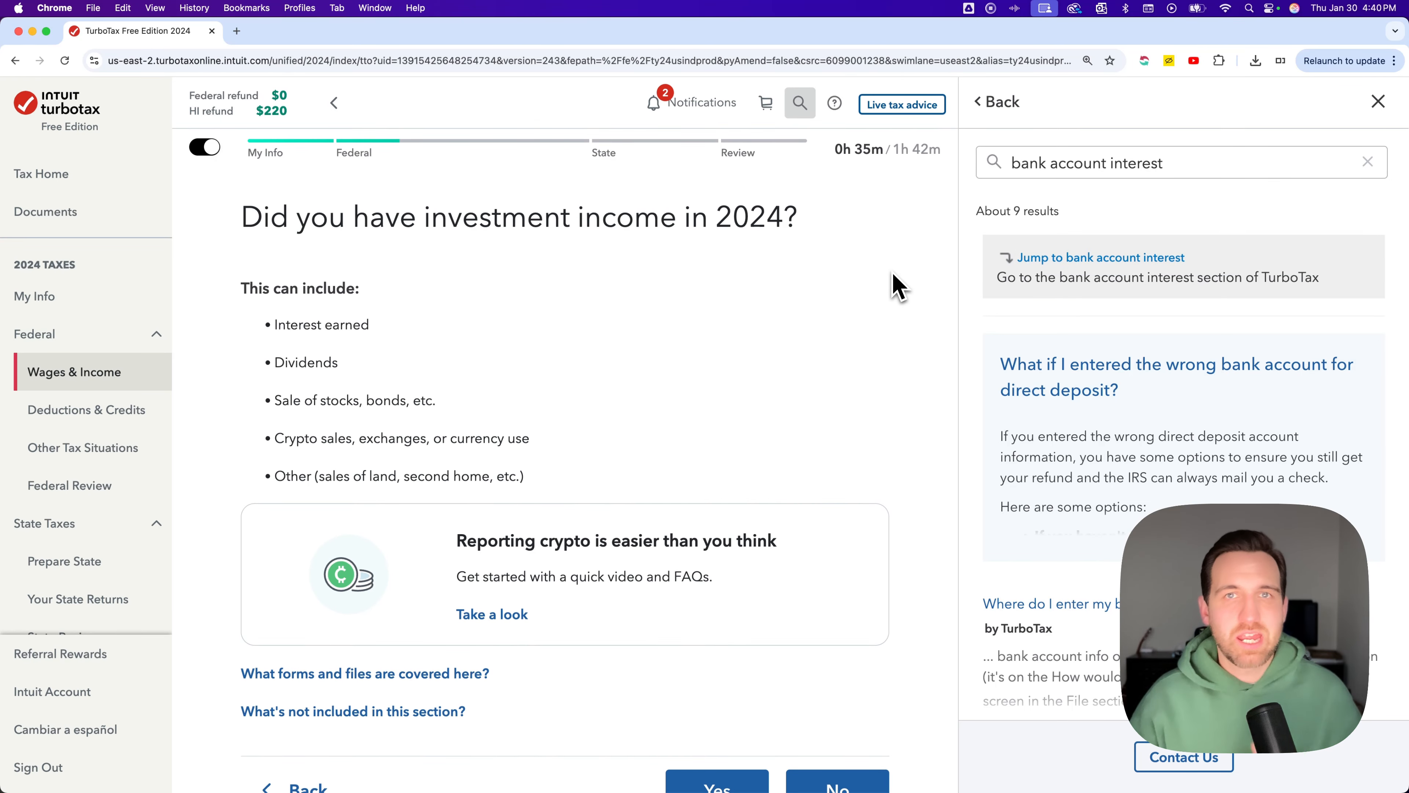